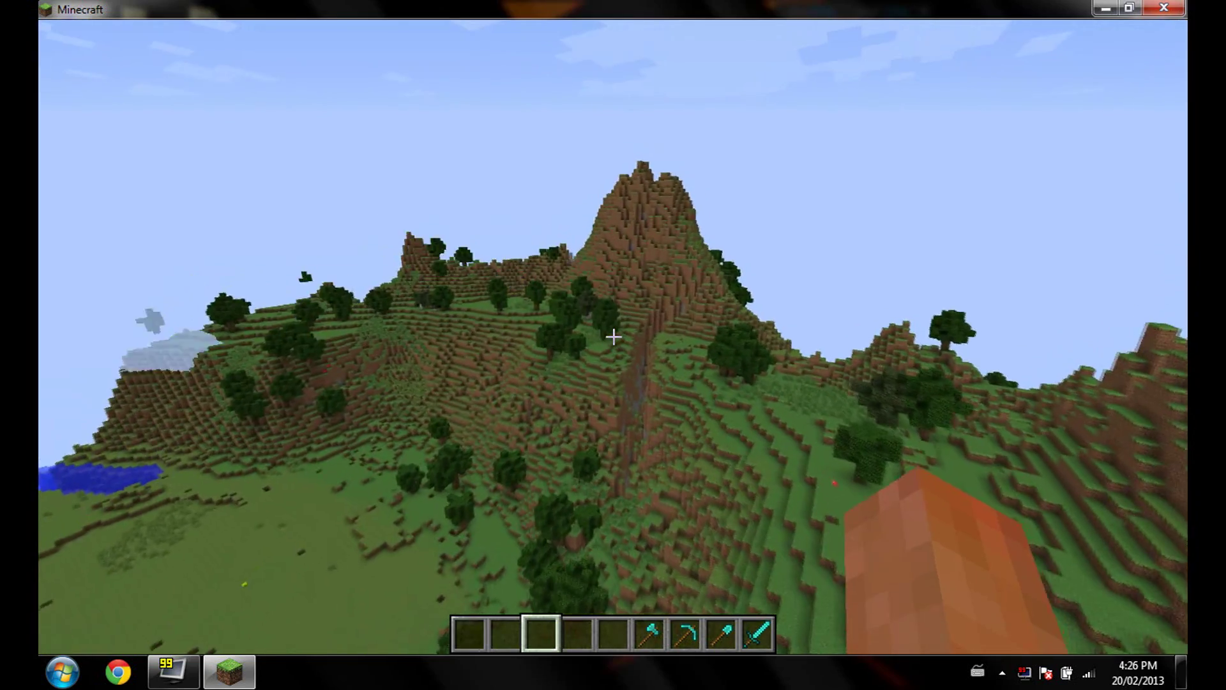
Step: Fly over the mountains, waterfall and coastline of the Minecraft world to examine how the terrain renders
{"action": "key", "text": "w"}
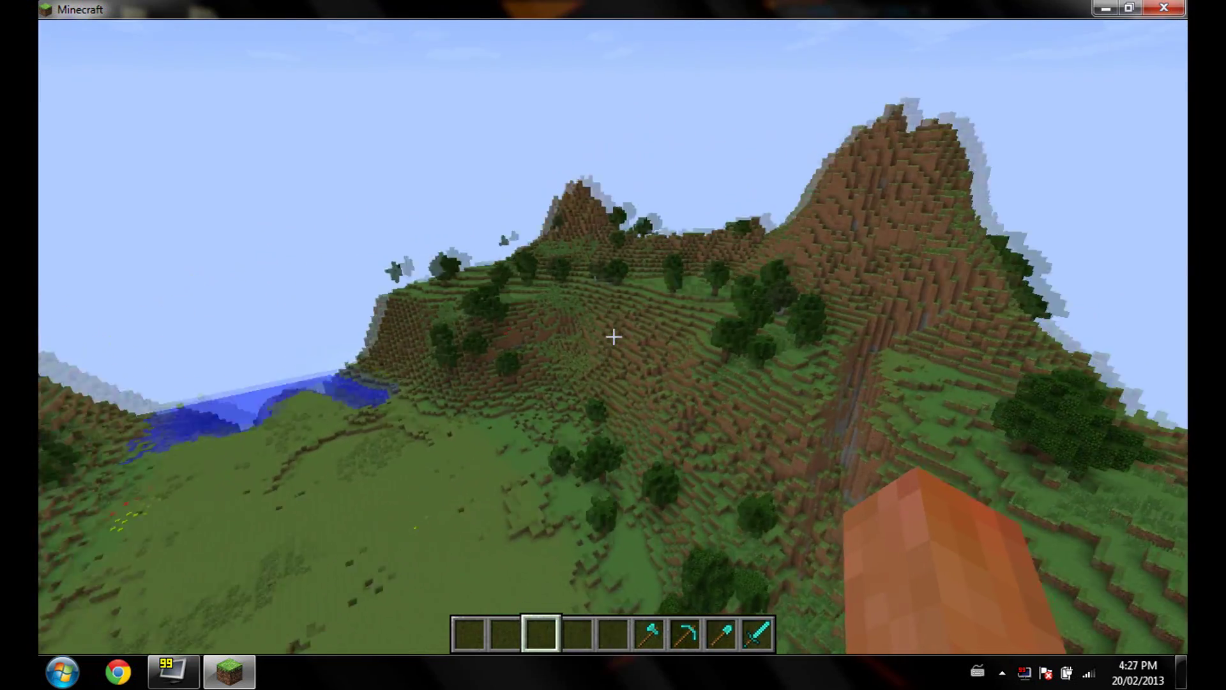
{"action": "key", "text": "w"}
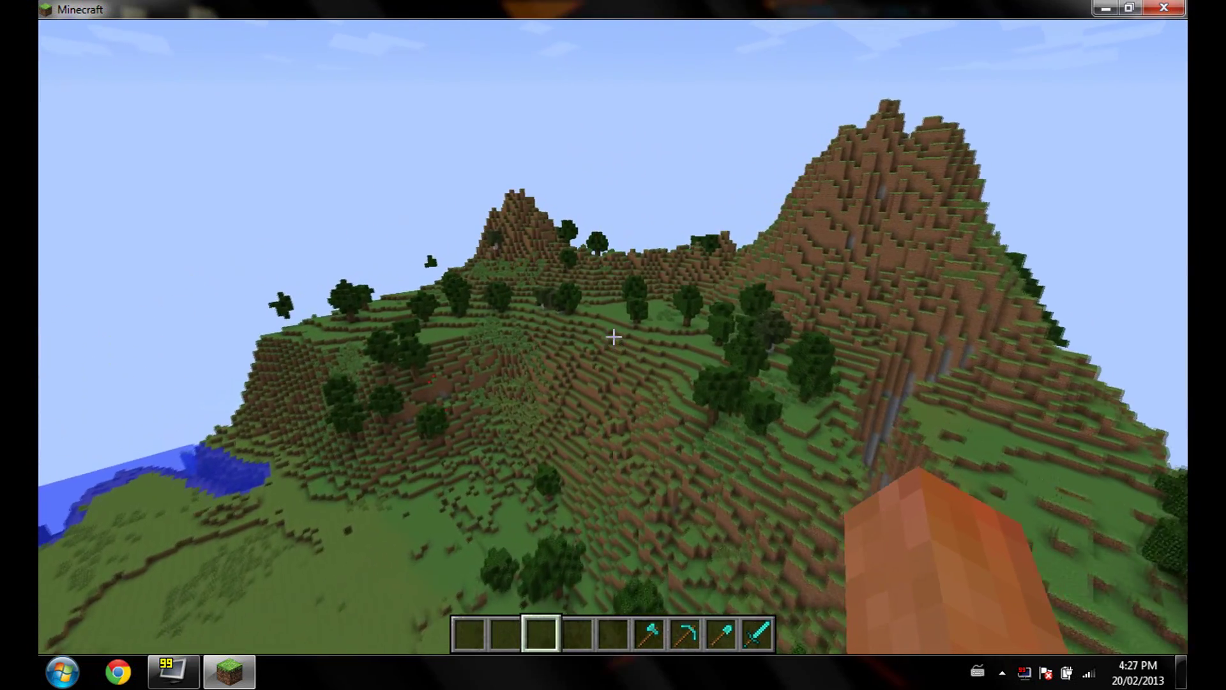
{"action": "key", "text": "w"}
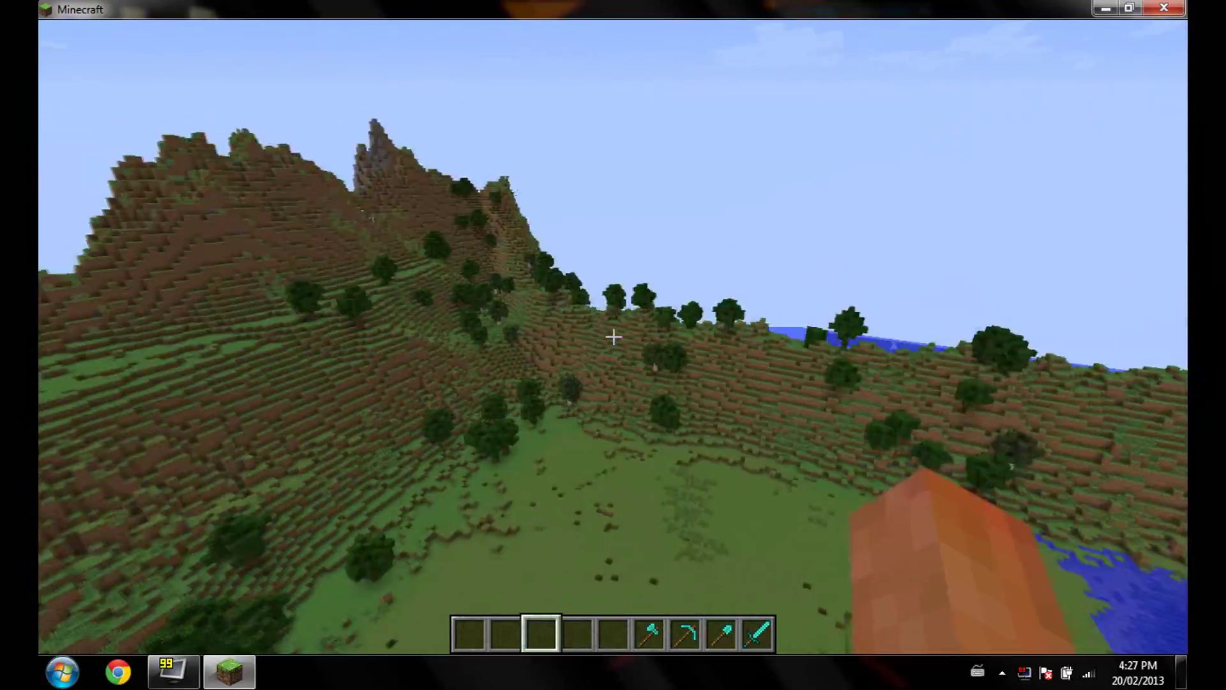
{"action": "key", "text": "w"}
{"action": "key", "text": "space"}
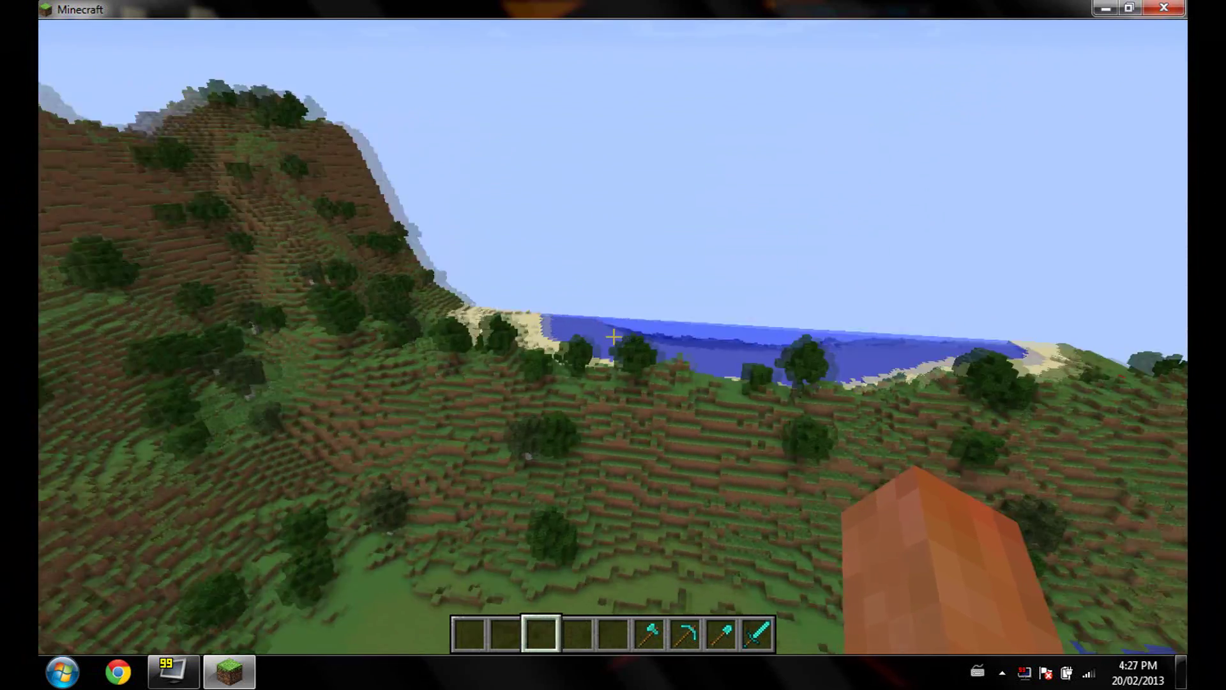
{"action": "key", "text": "w"}
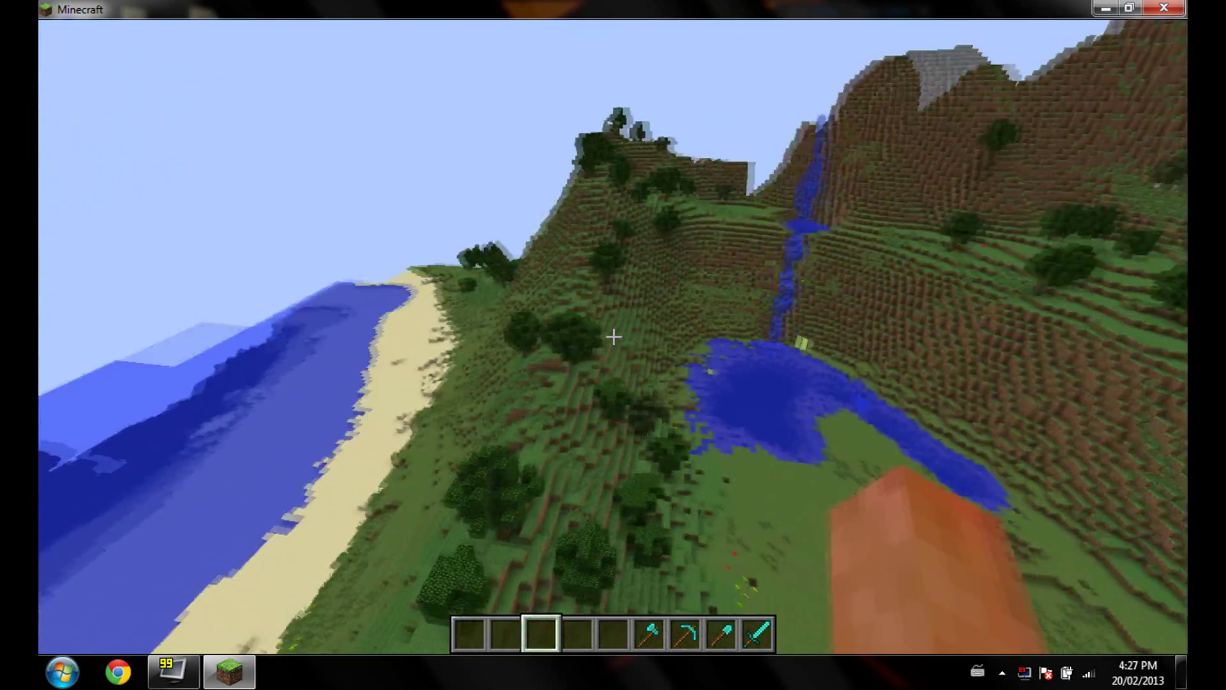
{"action": "key", "text": "w"}
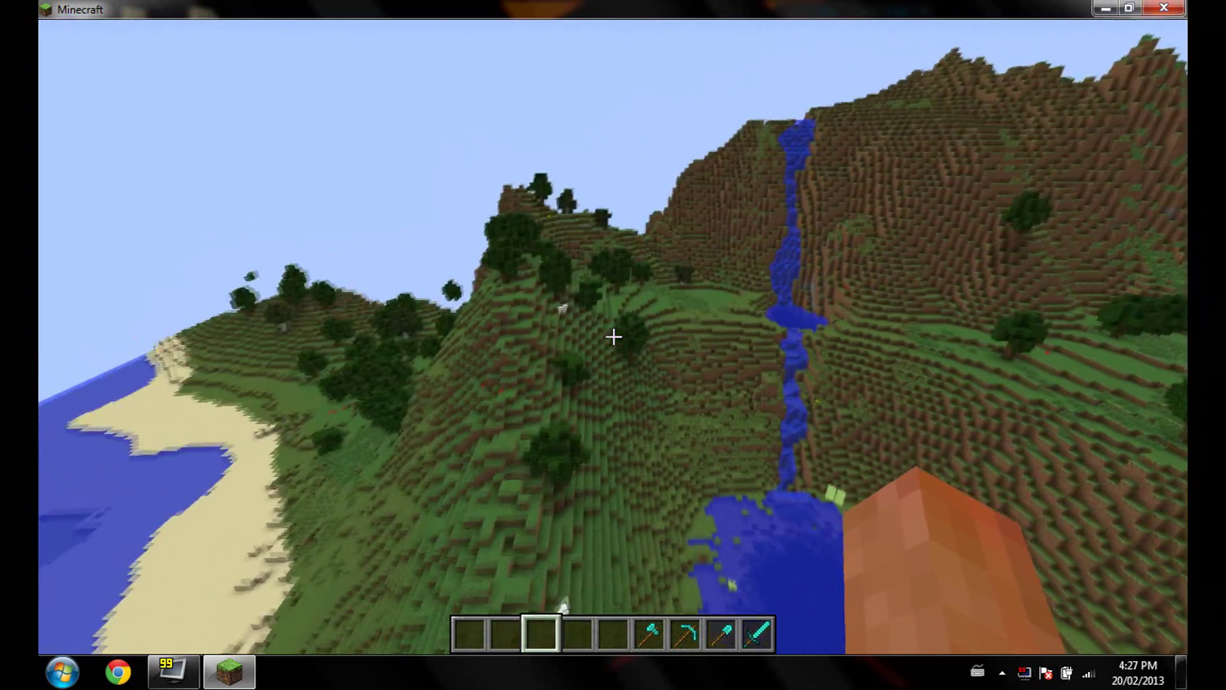
Step: Save and quit the current world to the title screen, and close Minecraft
{"action": "key", "text": "Escape"}
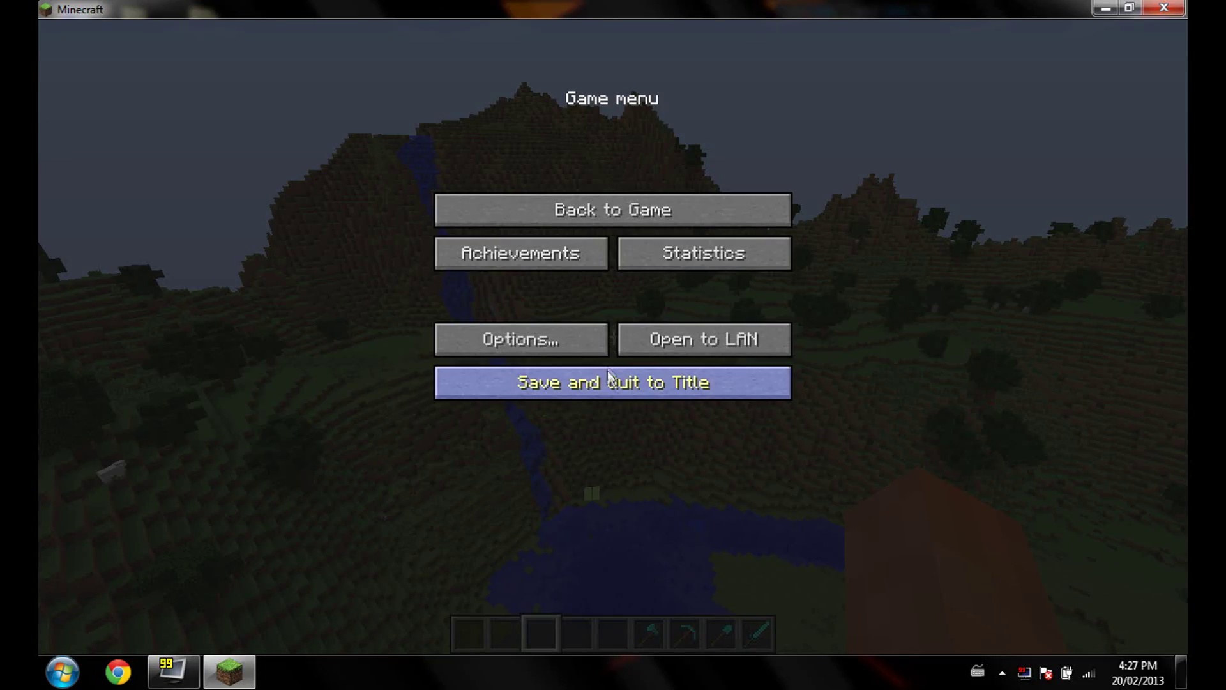
{"action": "left_click", "coordinate": [608, 381]}
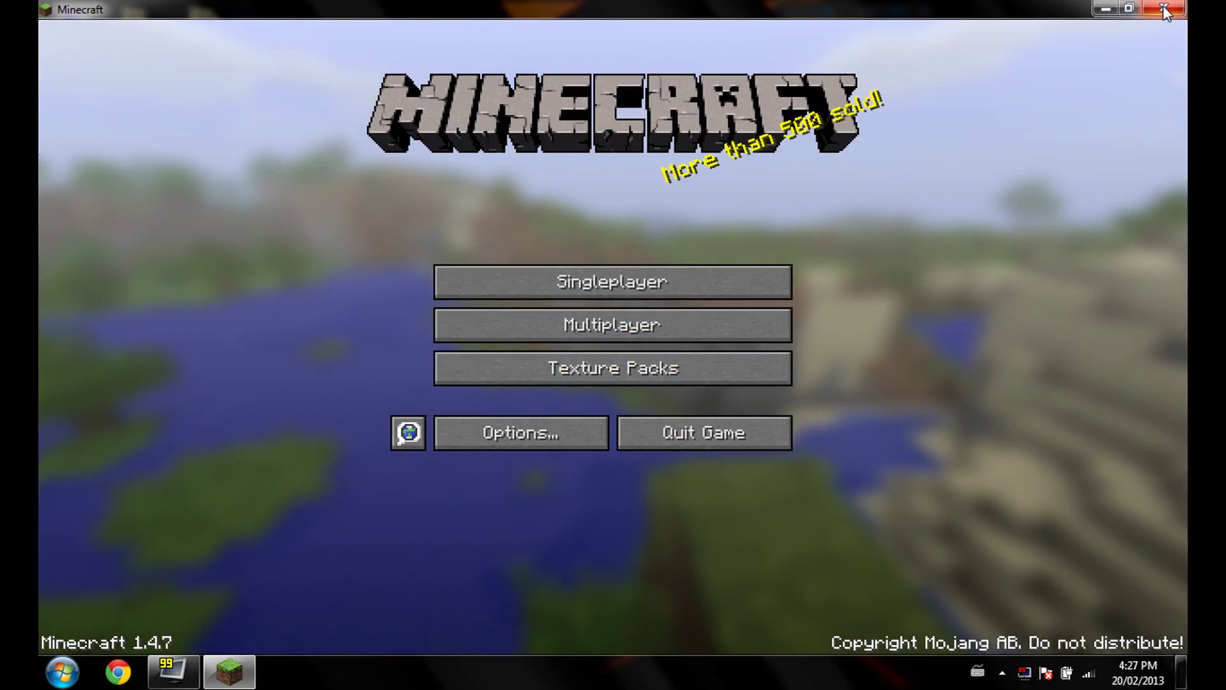
{"action": "left_click", "coordinate": [1165, 9]}
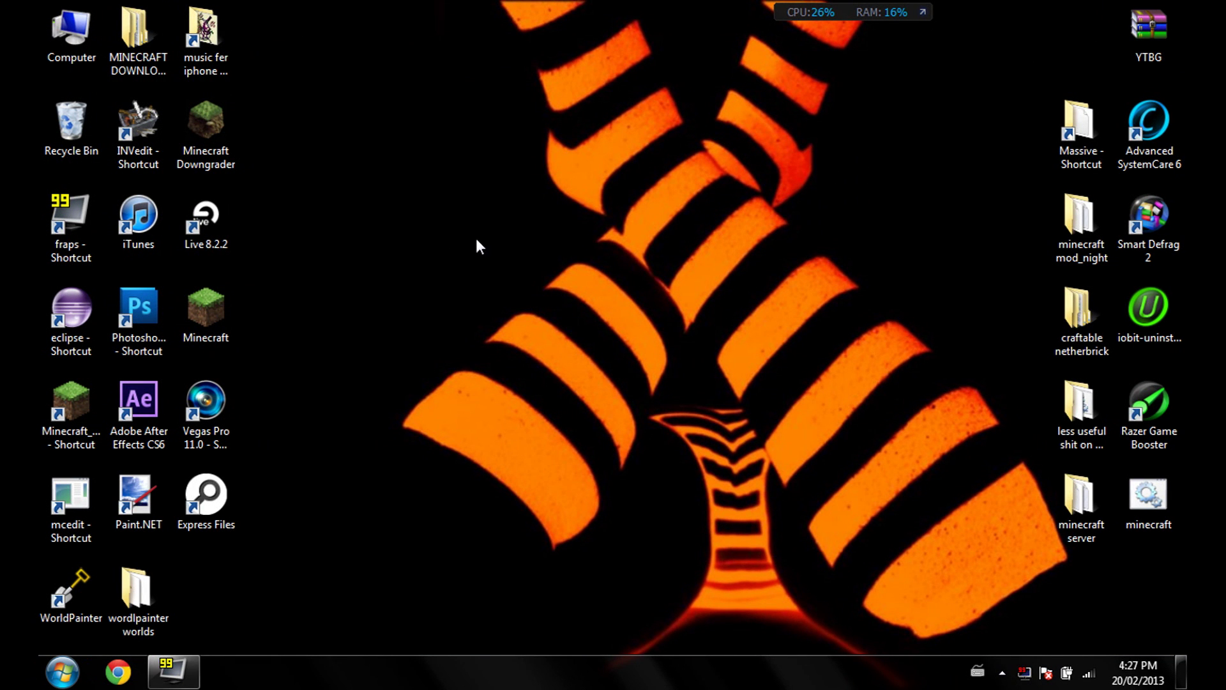
Step: Open the NVIDIA Control Panel and start adding a program to the per-program 3D settings
{"action": "right_click", "coordinate": [482, 220]}
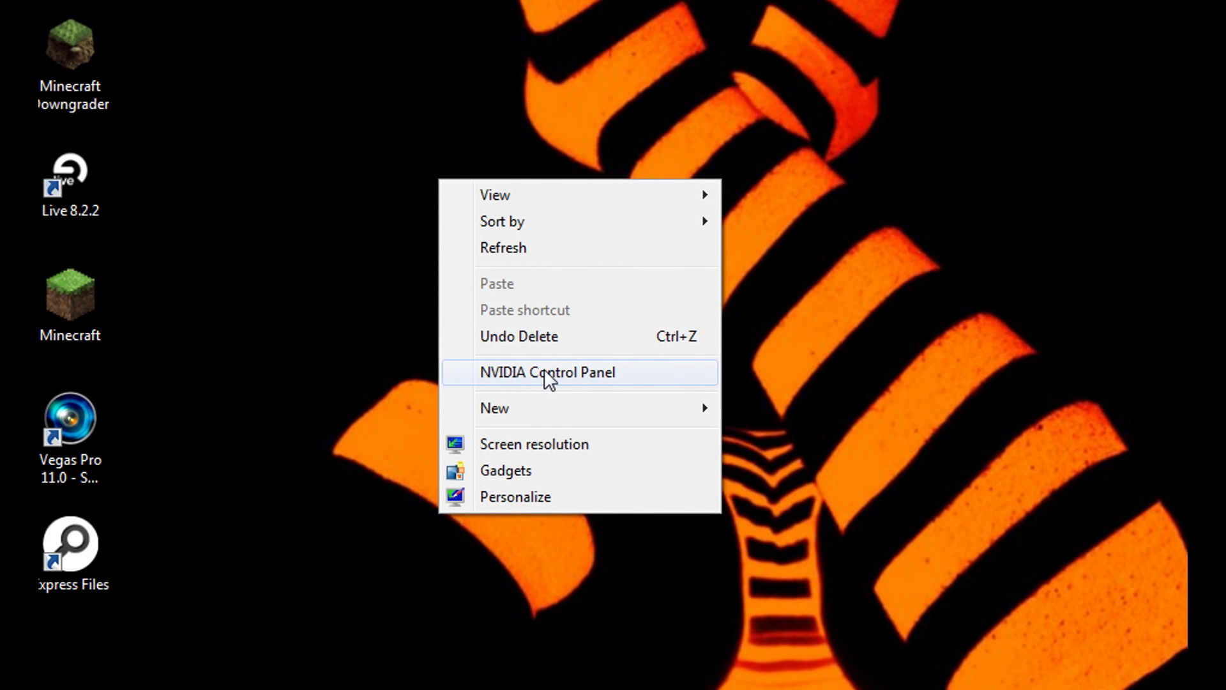
{"action": "left_click", "coordinate": [545, 372]}
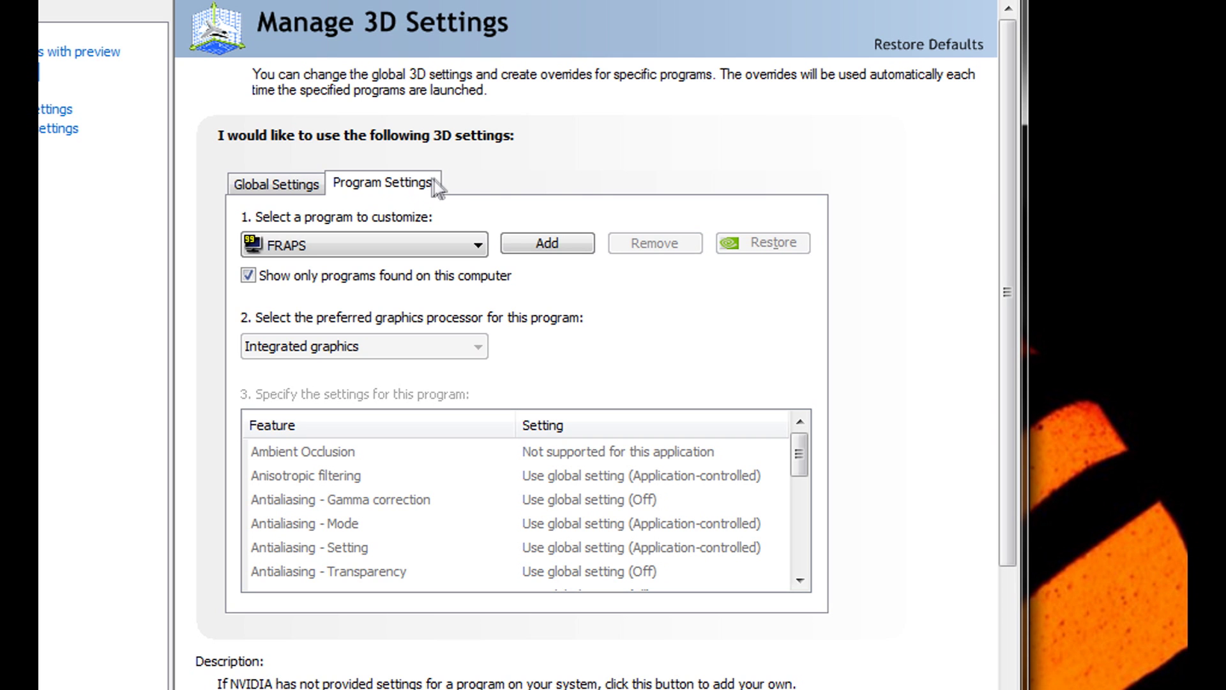
{"action": "left_click", "coordinate": [547, 243]}
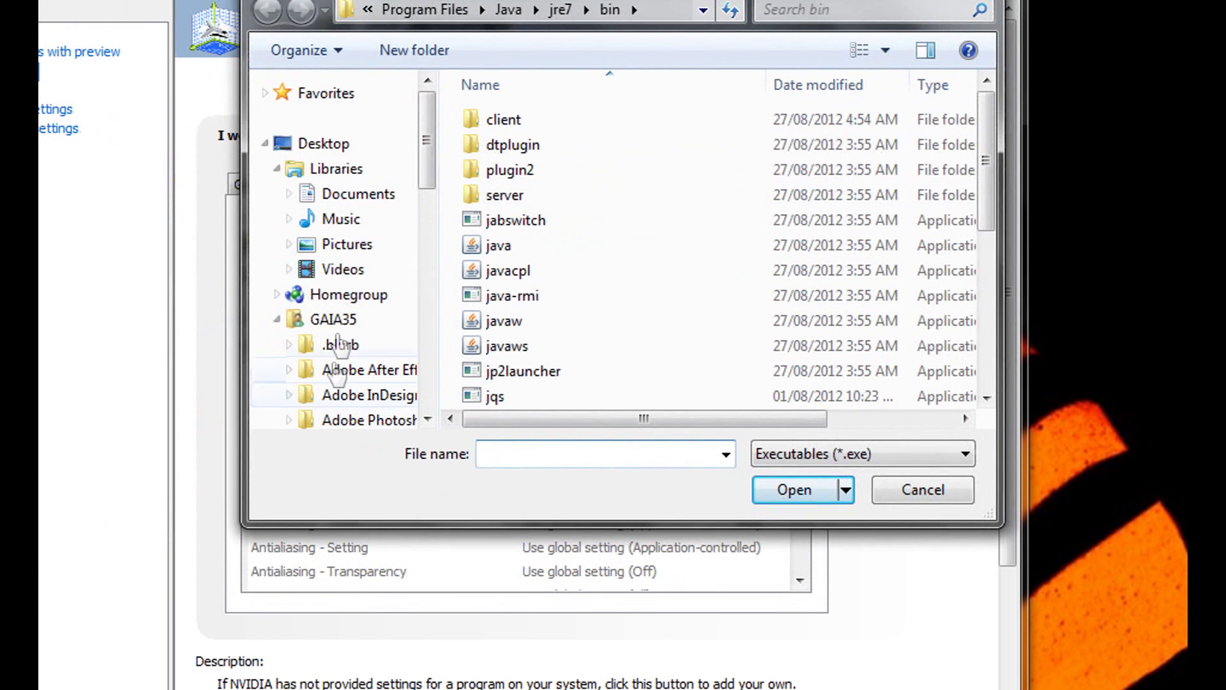
Step: Browse to the Java folder inside Program Files on Local Disk (C:) in the program file chooser
{"action": "left_click_drag", "start_coordinate": [423, 166], "coordinate": [431, 325]}
{"action": "left_click", "coordinate": [361, 312]}
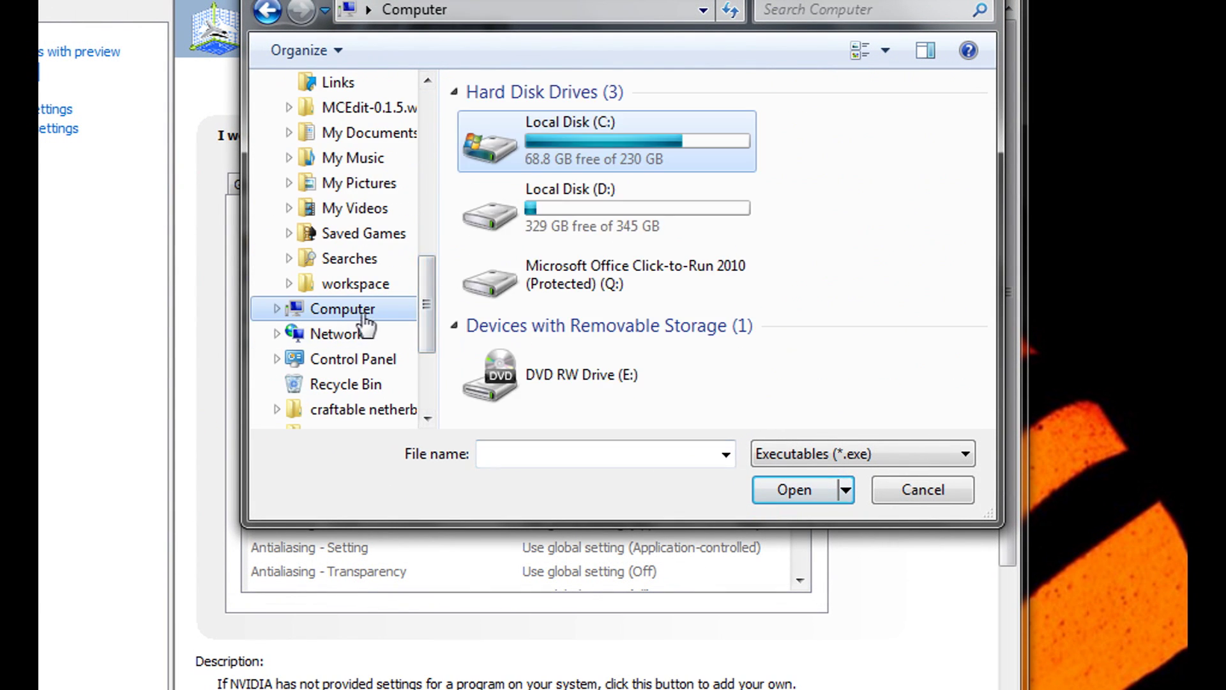
{"action": "double_click", "coordinate": [543, 147]}
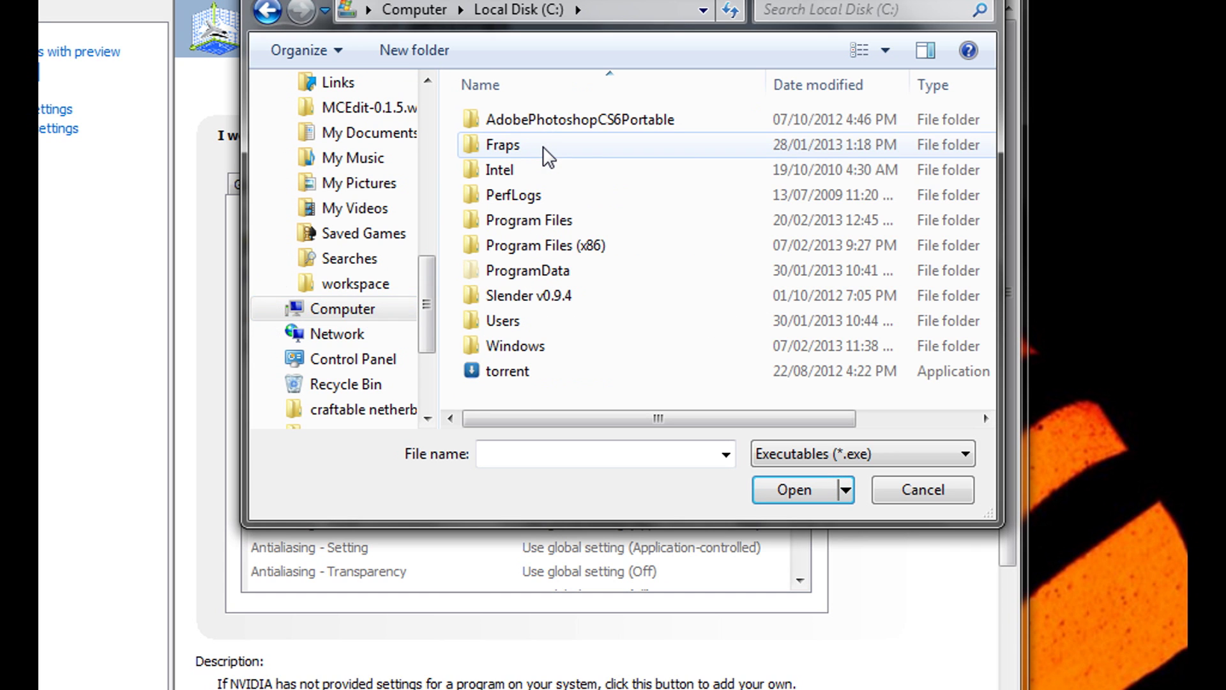
{"action": "double_click", "coordinate": [520, 222]}
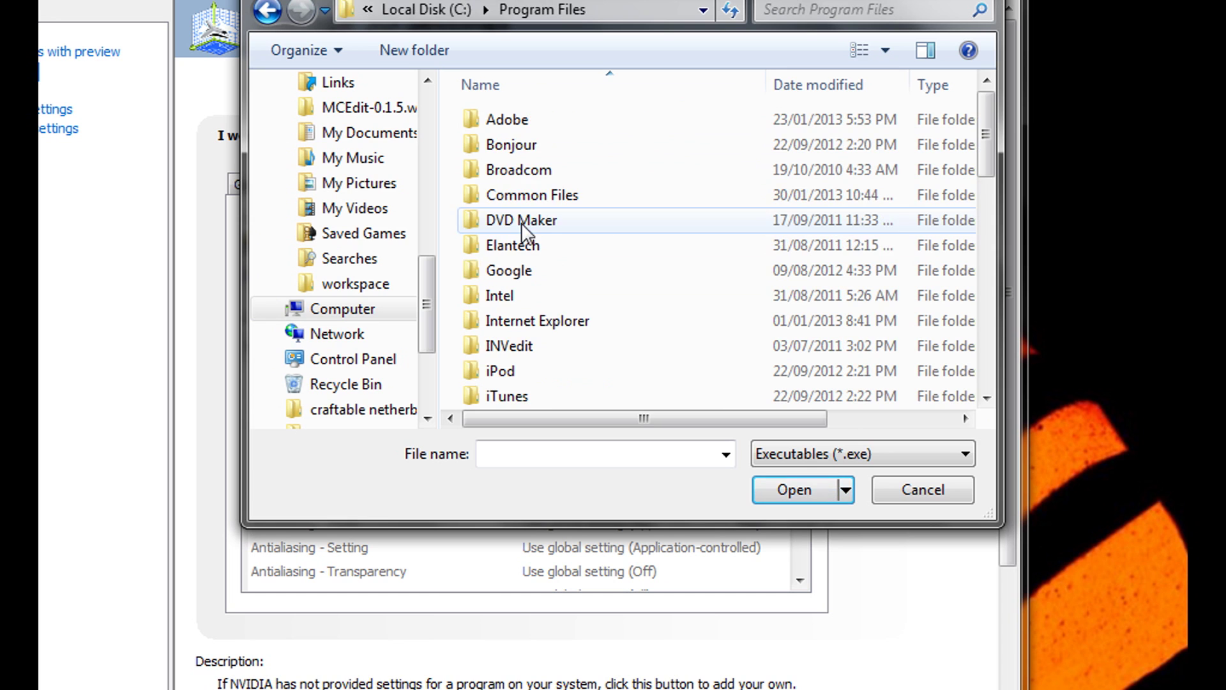
{"action": "scroll", "coordinate": [524, 249], "scroll_direction": "down", "scroll_amount": 3}
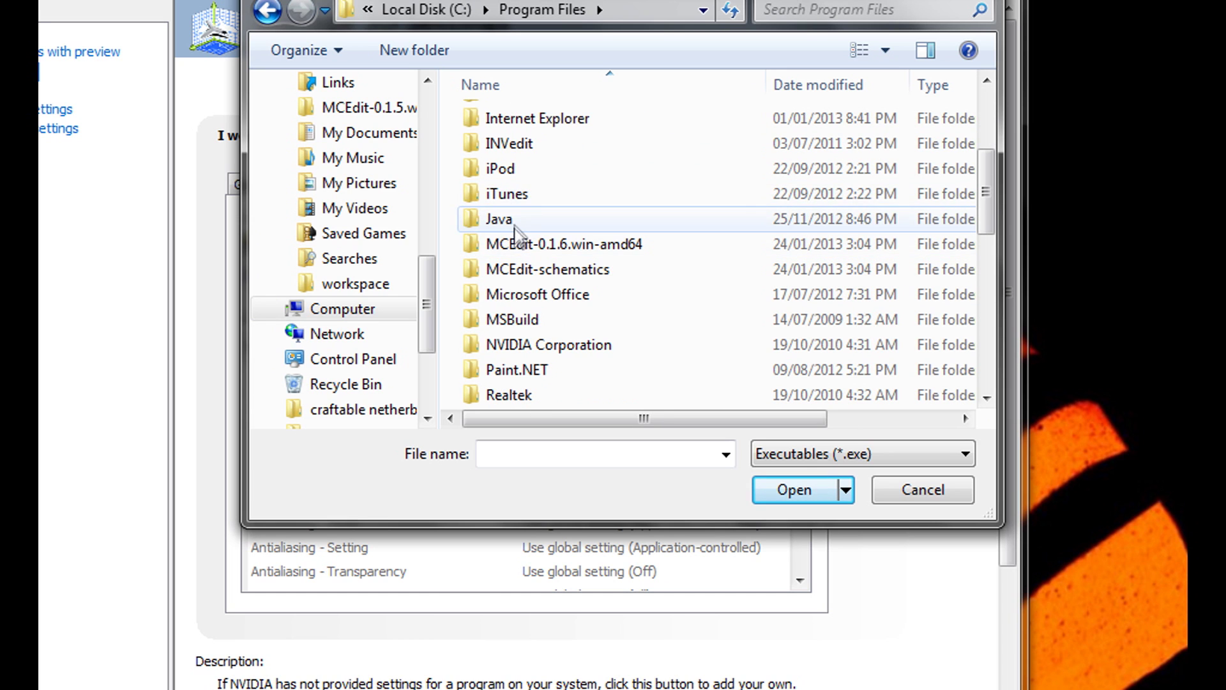
{"action": "double_click", "coordinate": [515, 221]}
Step: Open the bin folder of the jre7 installation
{"action": "left_click", "coordinate": [486, 151]}
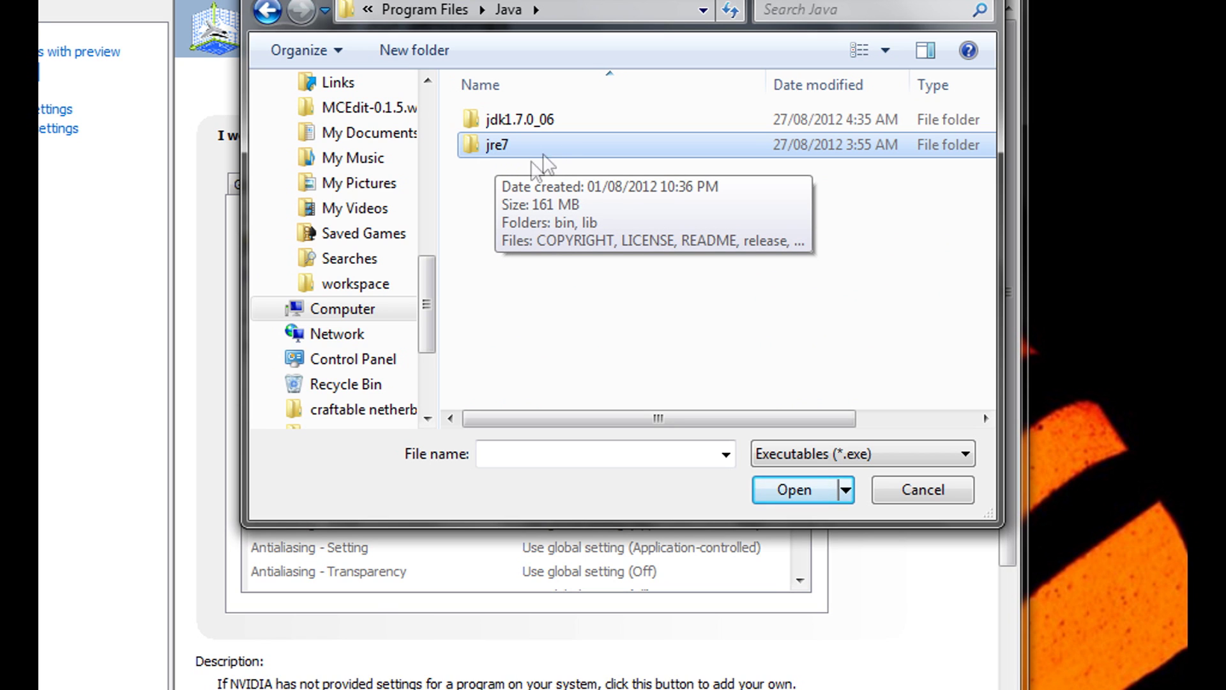
{"action": "left_click", "coordinate": [523, 125]}
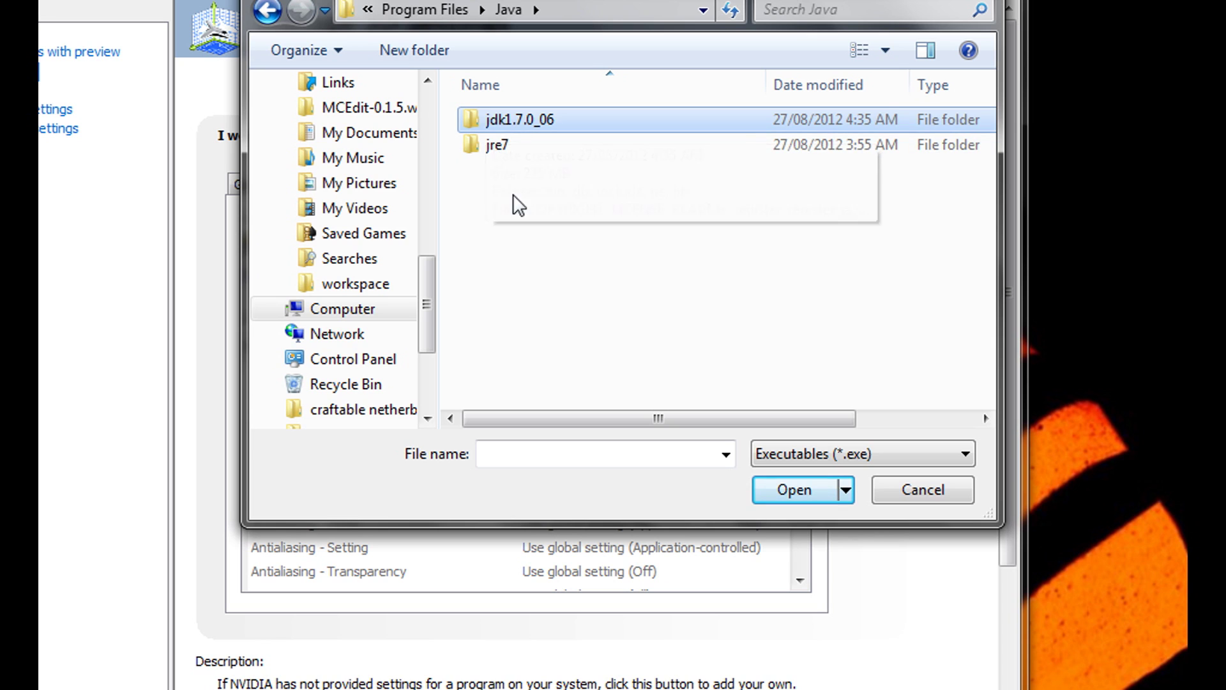
{"action": "left_click", "coordinate": [491, 145]}
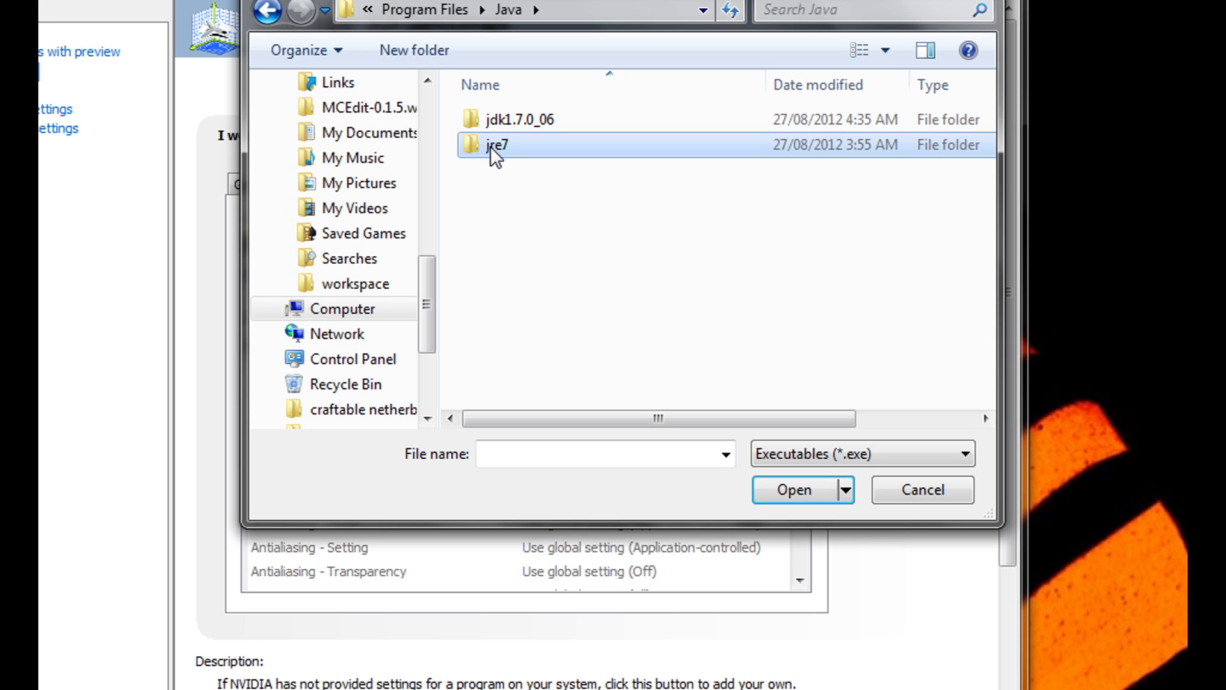
{"action": "double_click", "coordinate": [491, 146]}
{"action": "left_click", "coordinate": [498, 128]}
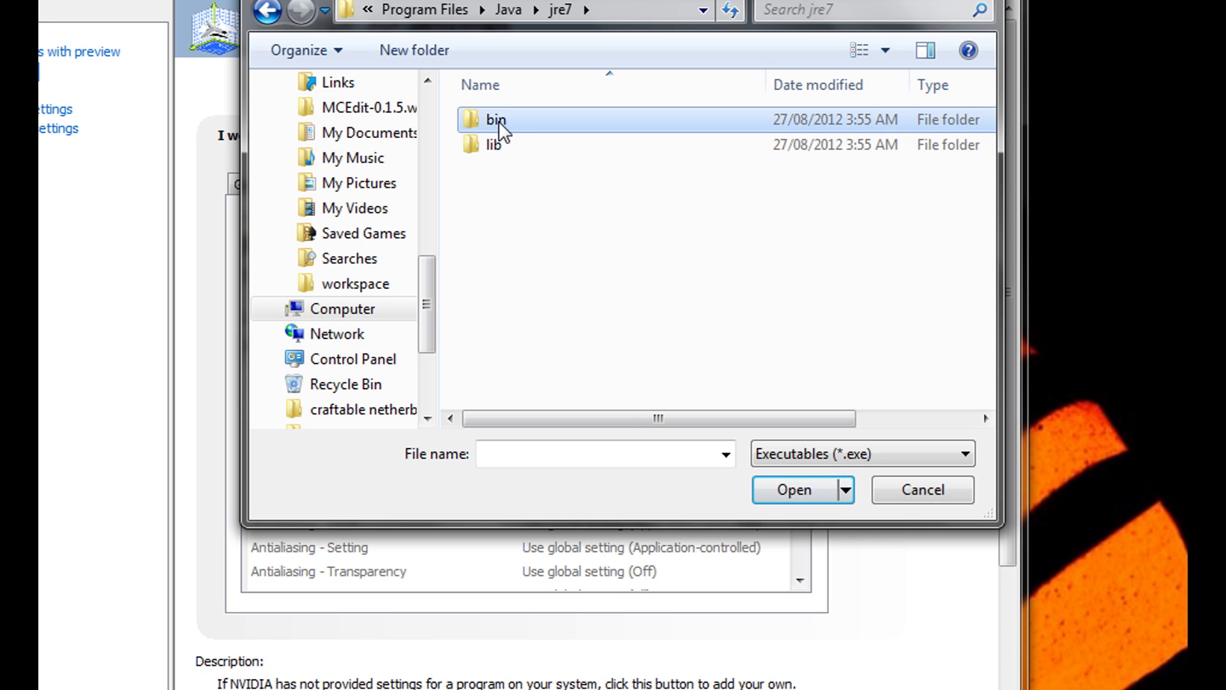
{"action": "double_click", "coordinate": [501, 126]}
{"action": "scroll", "coordinate": [501, 281], "scroll_direction": "down", "scroll_amount": 1}
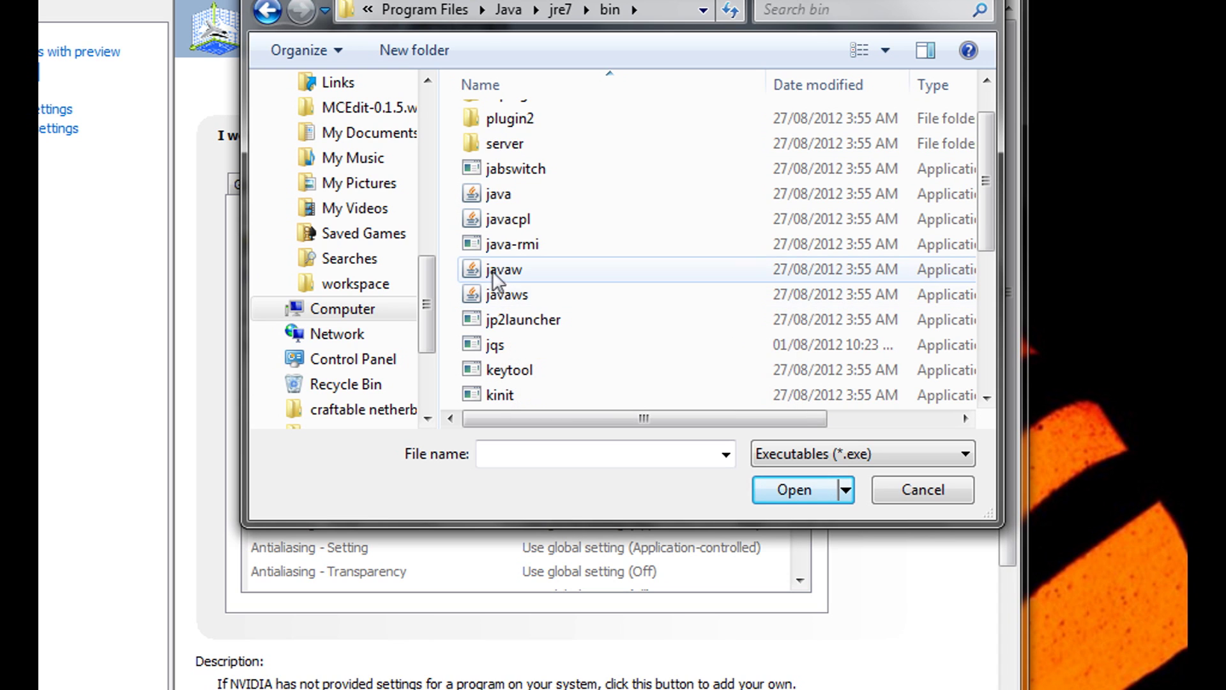
Step: Add the javaw executable as the program to customize
{"action": "left_click", "coordinate": [523, 275]}
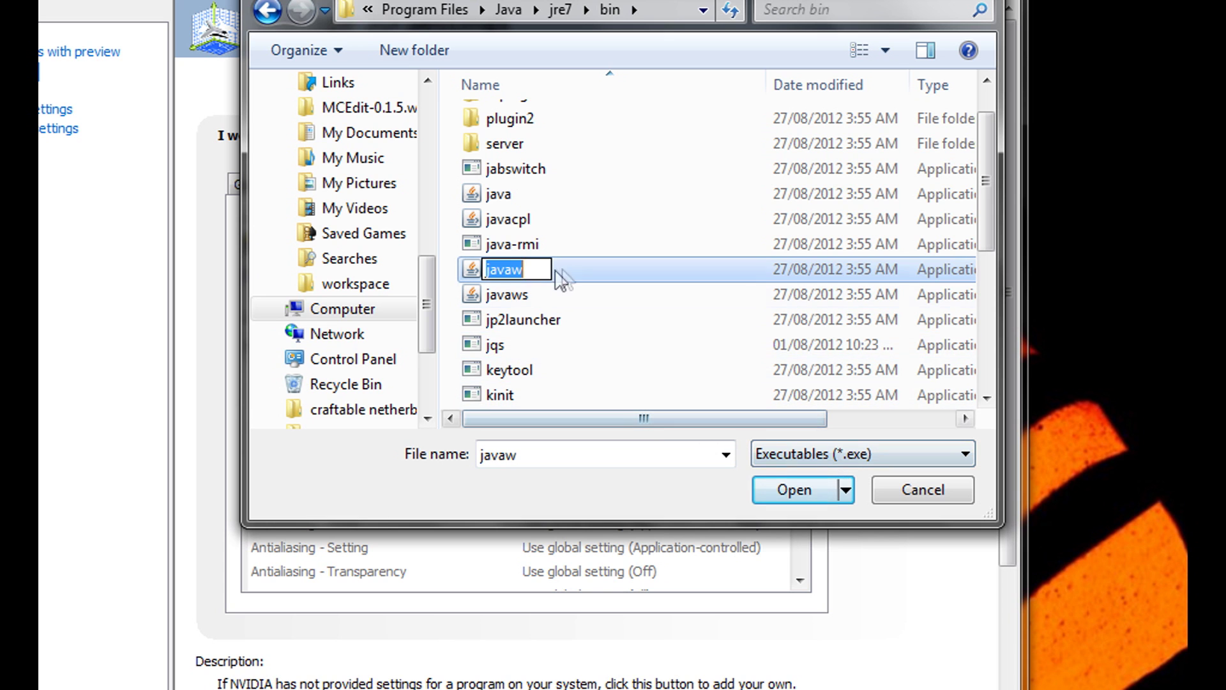
{"action": "left_click", "coordinate": [575, 276]}
{"action": "left_click", "coordinate": [783, 487]}
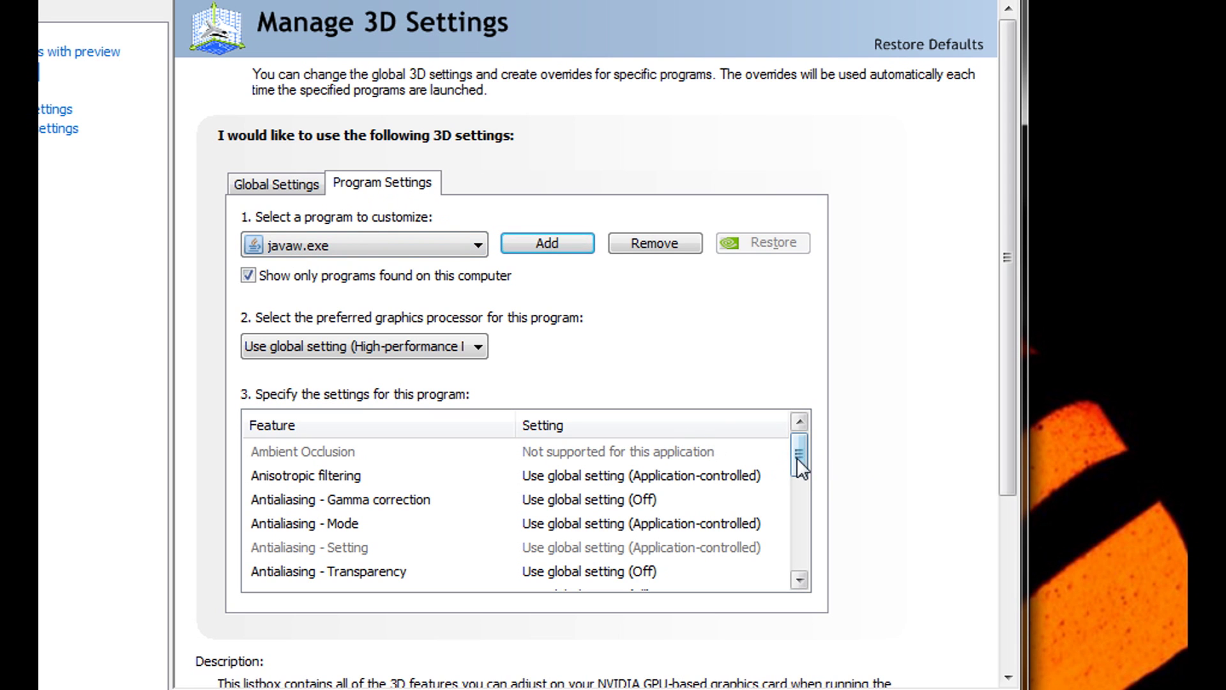
Step: Set Vertical sync to Force on in the 3D settings for javaw.exe
{"action": "left_click_drag", "start_coordinate": [792, 460], "coordinate": [799, 572]}
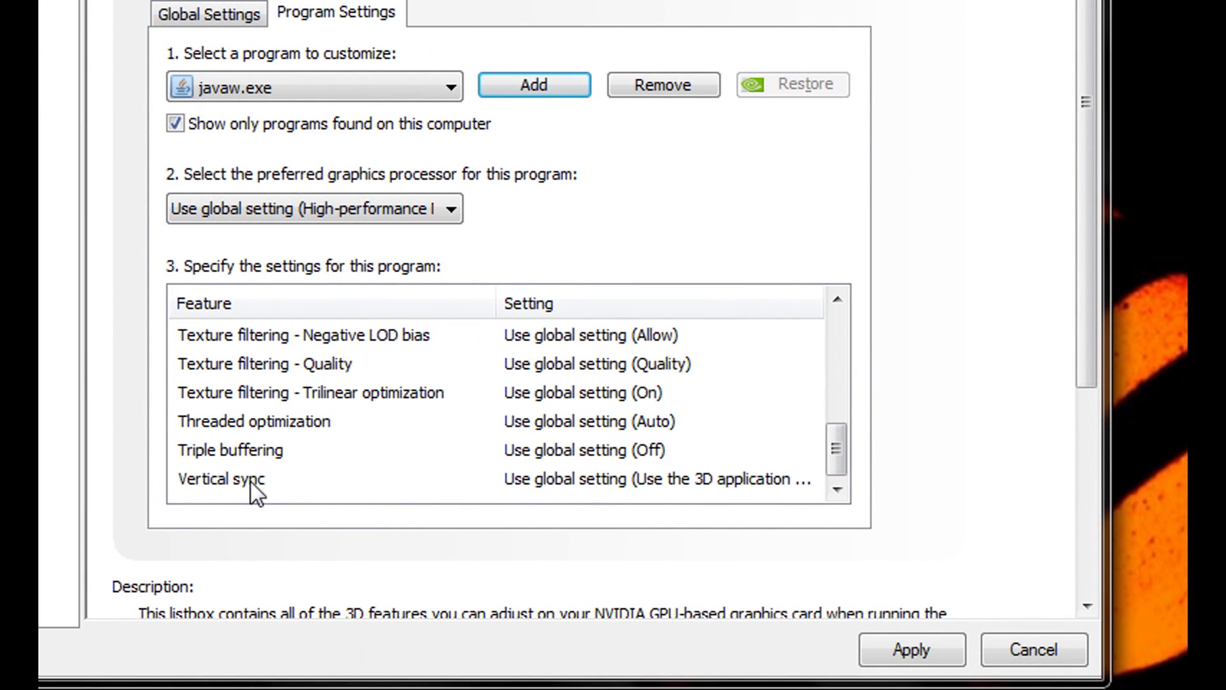
{"action": "left_click", "coordinate": [256, 480]}
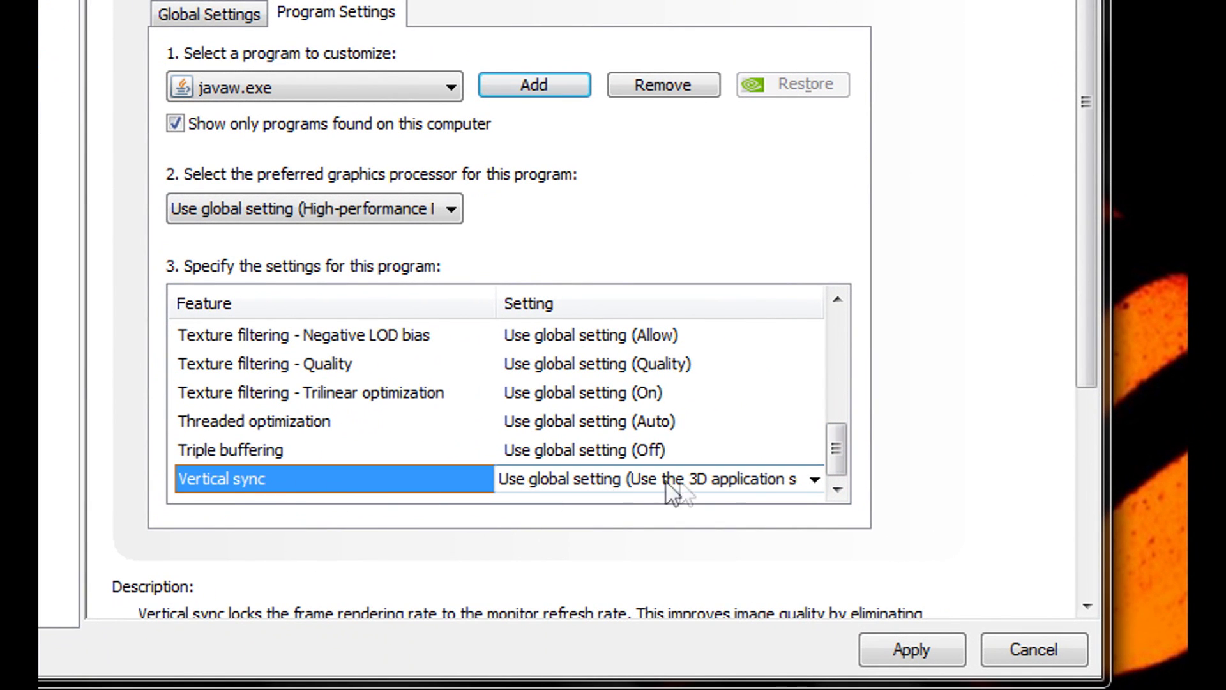
{"action": "left_click", "coordinate": [814, 479]}
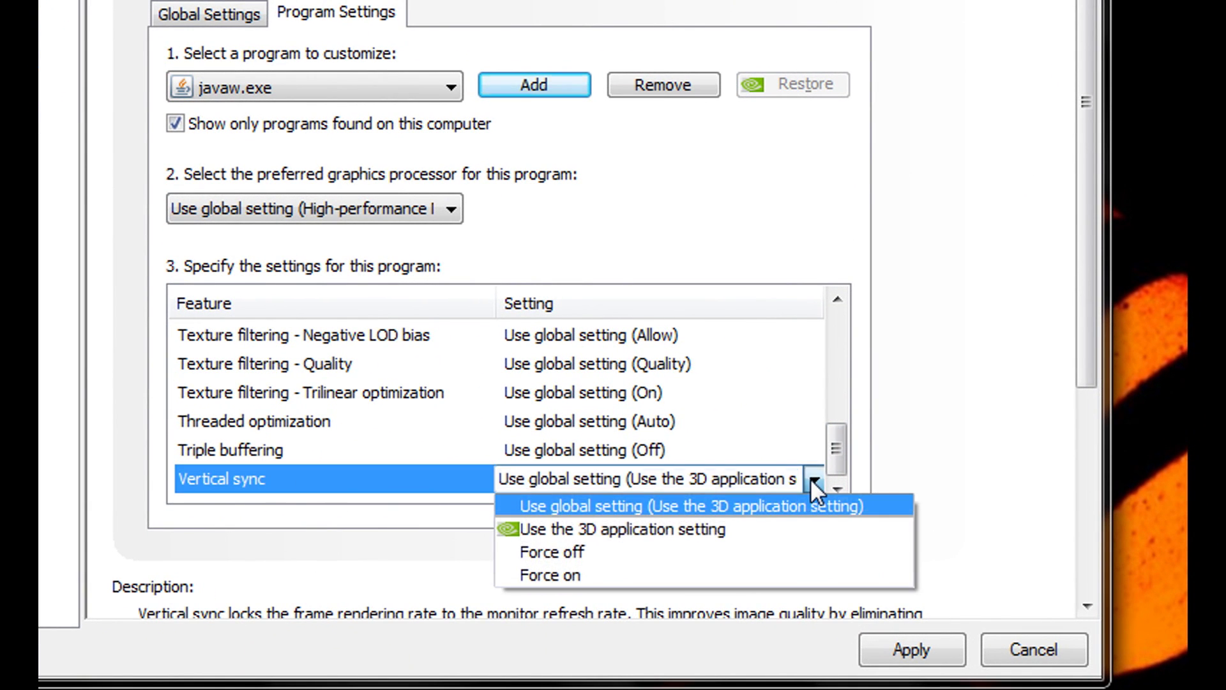
{"action": "left_click", "coordinate": [545, 573]}
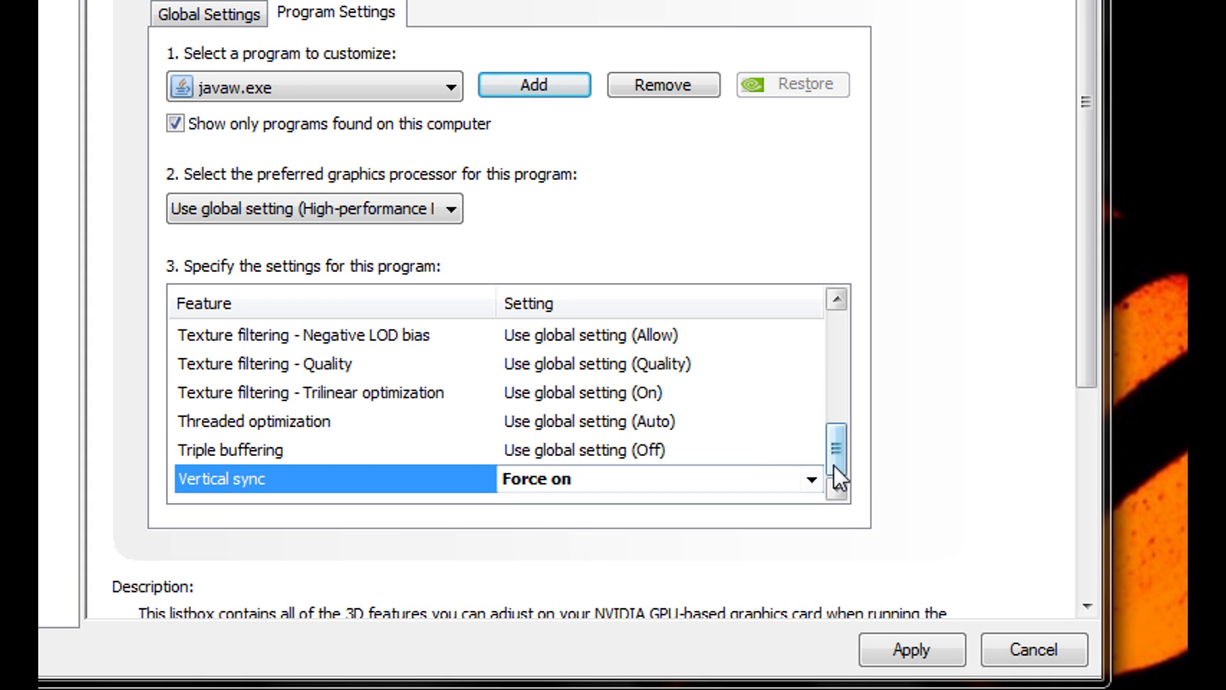
Step: Set Threaded optimization to Off for javaw.exe and close the NVIDIA Control Panel
{"action": "mouse_move", "coordinate": [833, 464]}
{"action": "left_mouse_down"}
{"action": "mouse_move", "coordinate": [850, 426]}
{"action": "mouse_move", "coordinate": [834, 441]}
{"action": "left_mouse_up"}
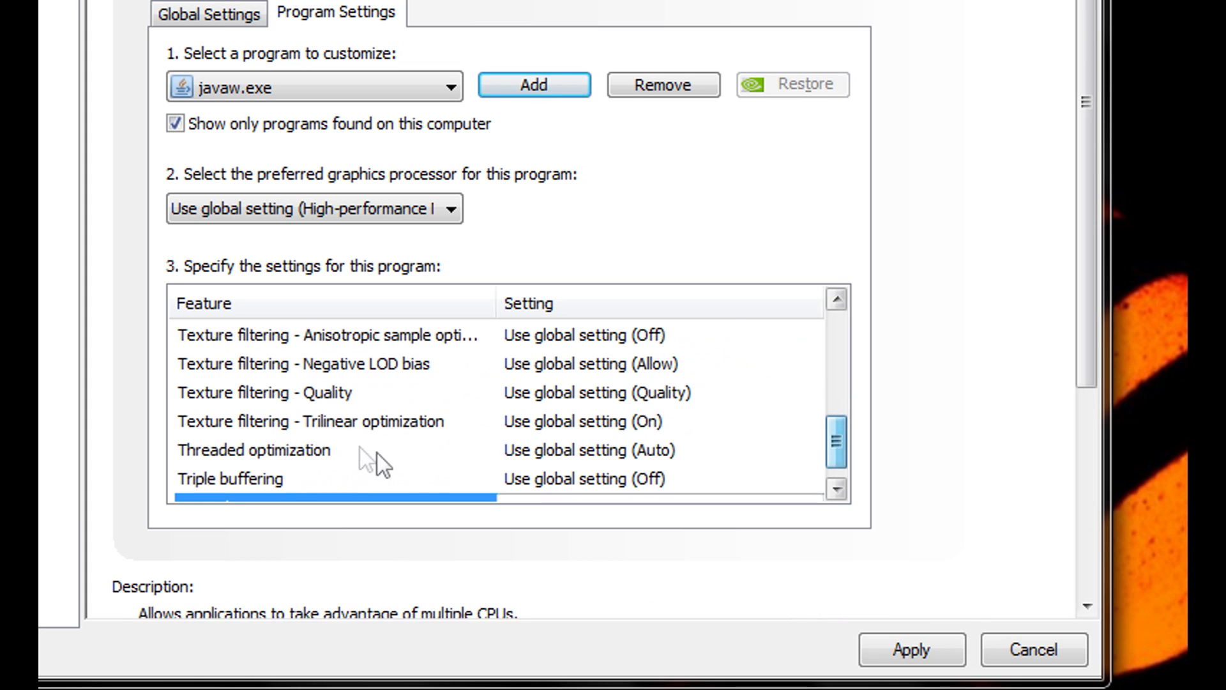
{"action": "left_click", "coordinate": [355, 451]}
{"action": "left_click", "coordinate": [798, 451]}
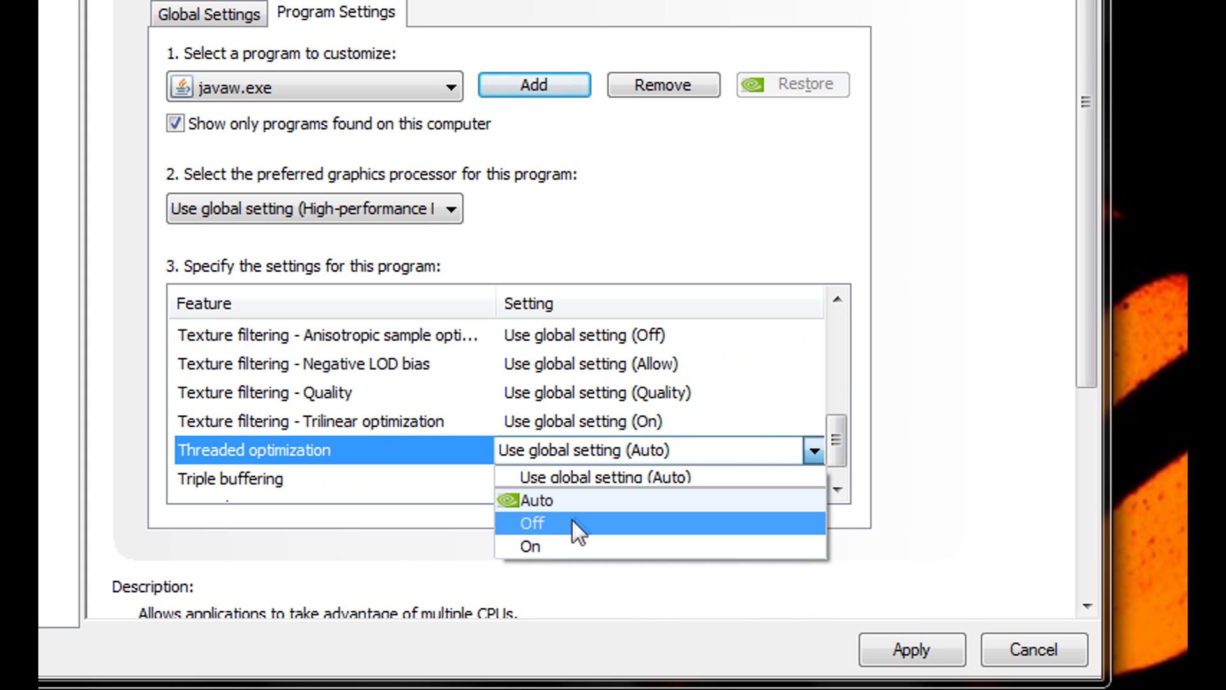
{"action": "left_click", "coordinate": [562, 519]}
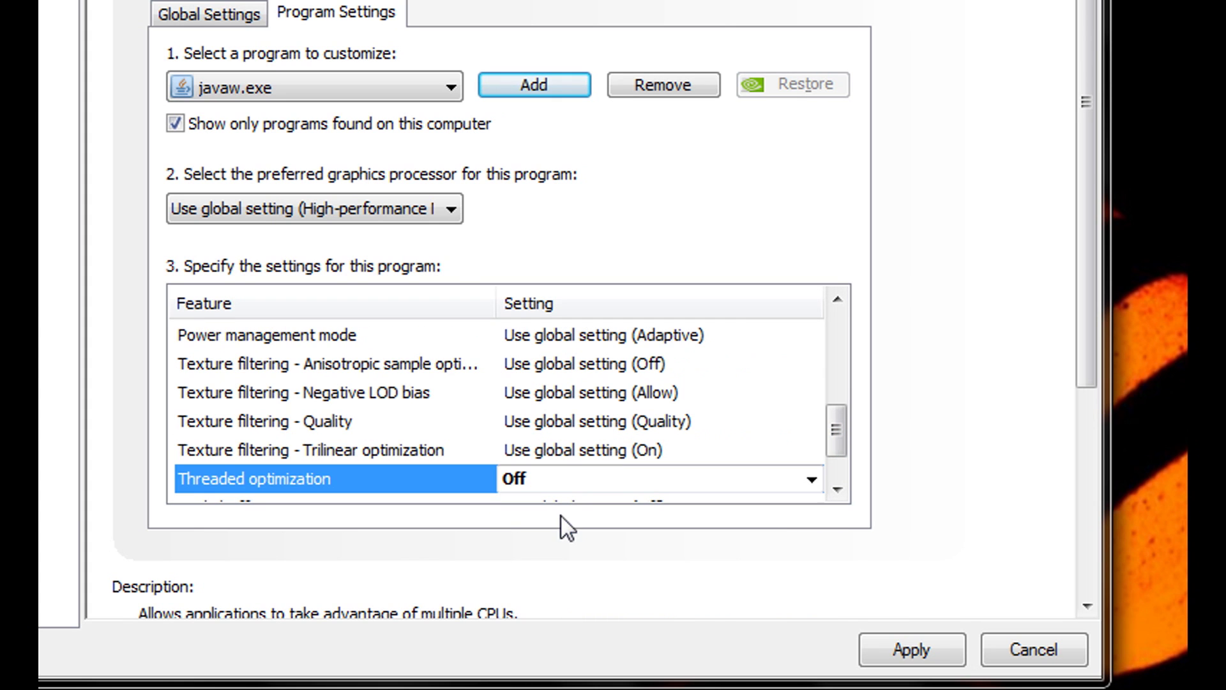
{"action": "left_click_drag", "start_coordinate": [836, 436], "coordinate": [840, 450]}
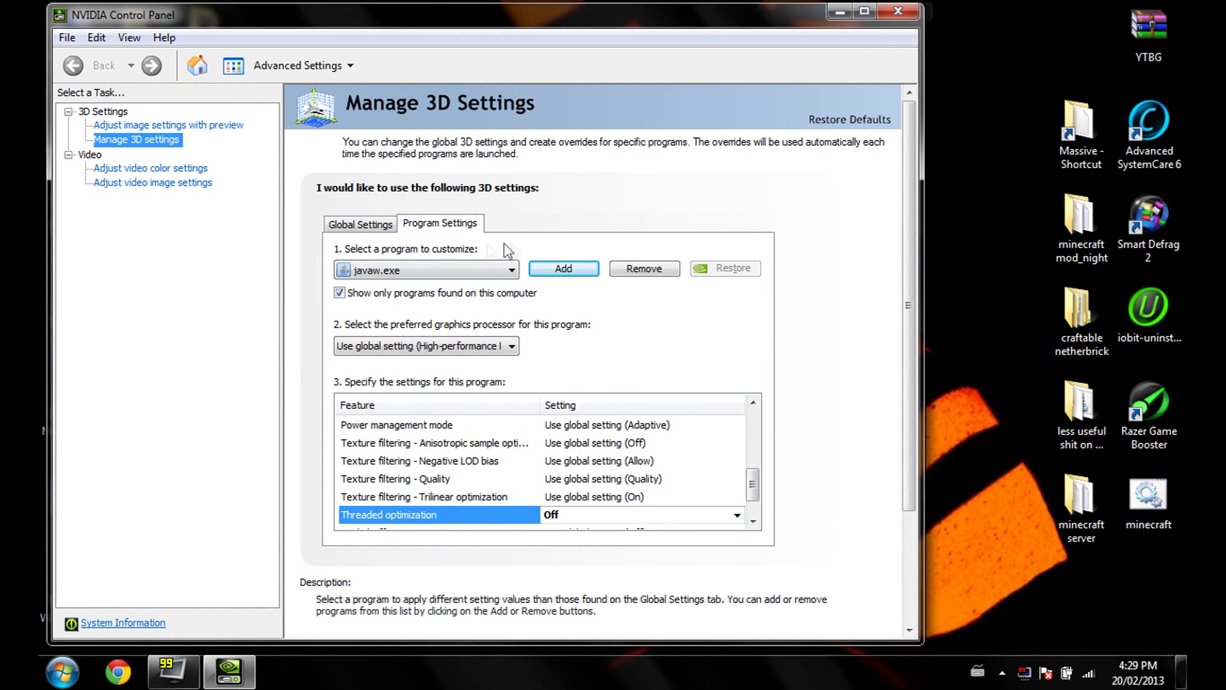
{"action": "left_click", "coordinate": [897, 13]}
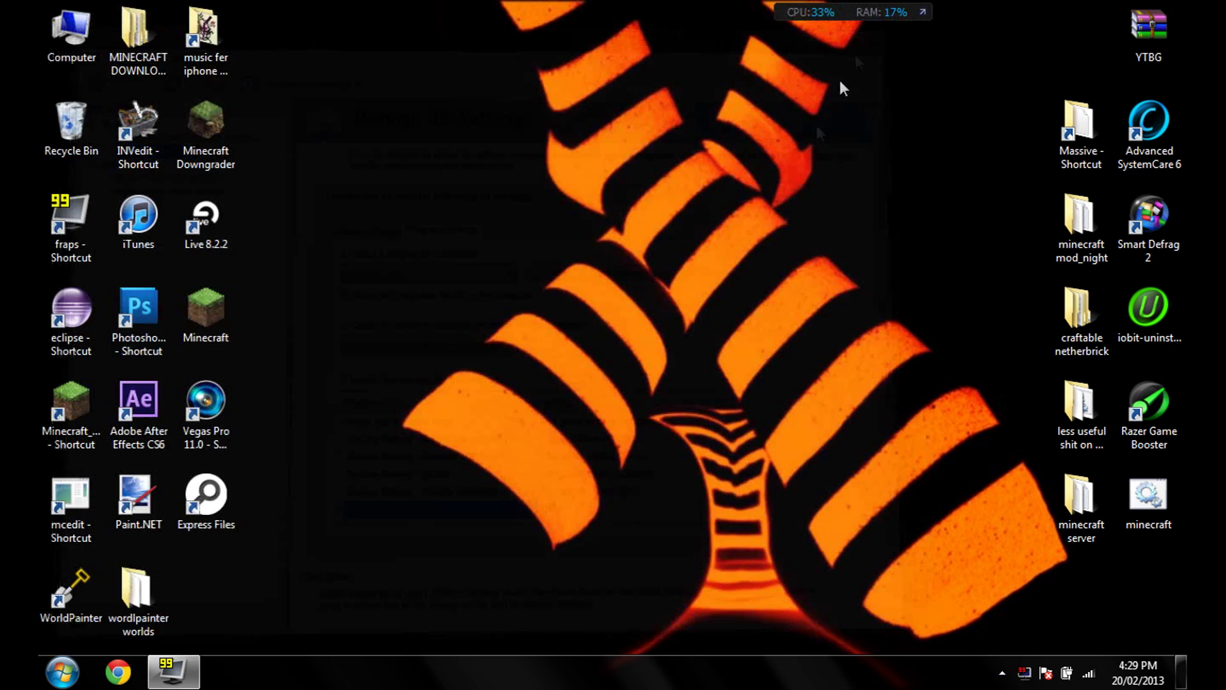
Step: Launch Minecraft, log in with the remembered account and open the singleplayer world list
{"action": "double_click", "coordinate": [206, 313]}
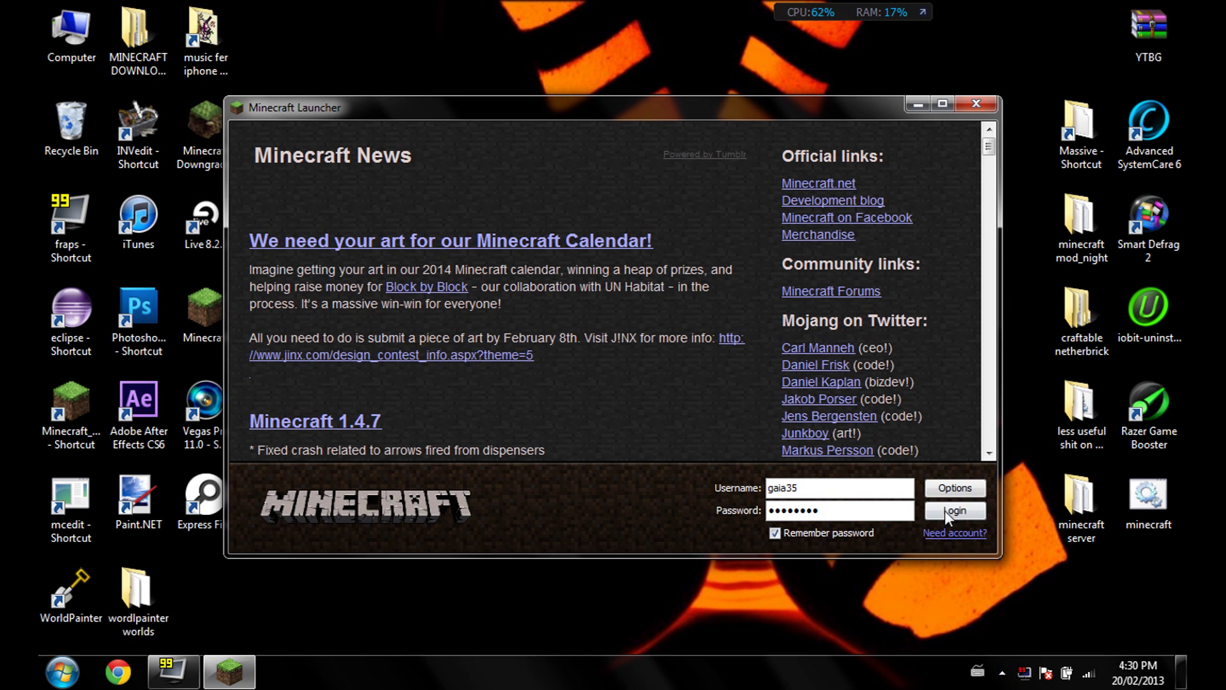
{"action": "left_click", "coordinate": [946, 512]}
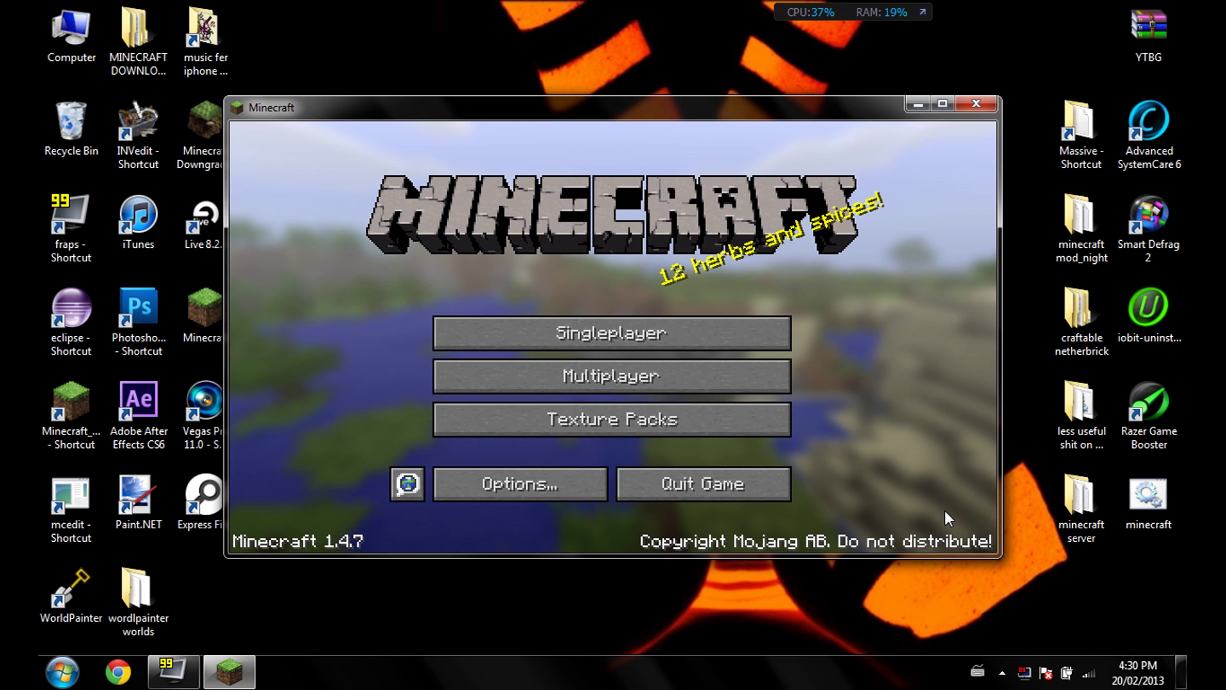
{"action": "left_click", "coordinate": [626, 325]}
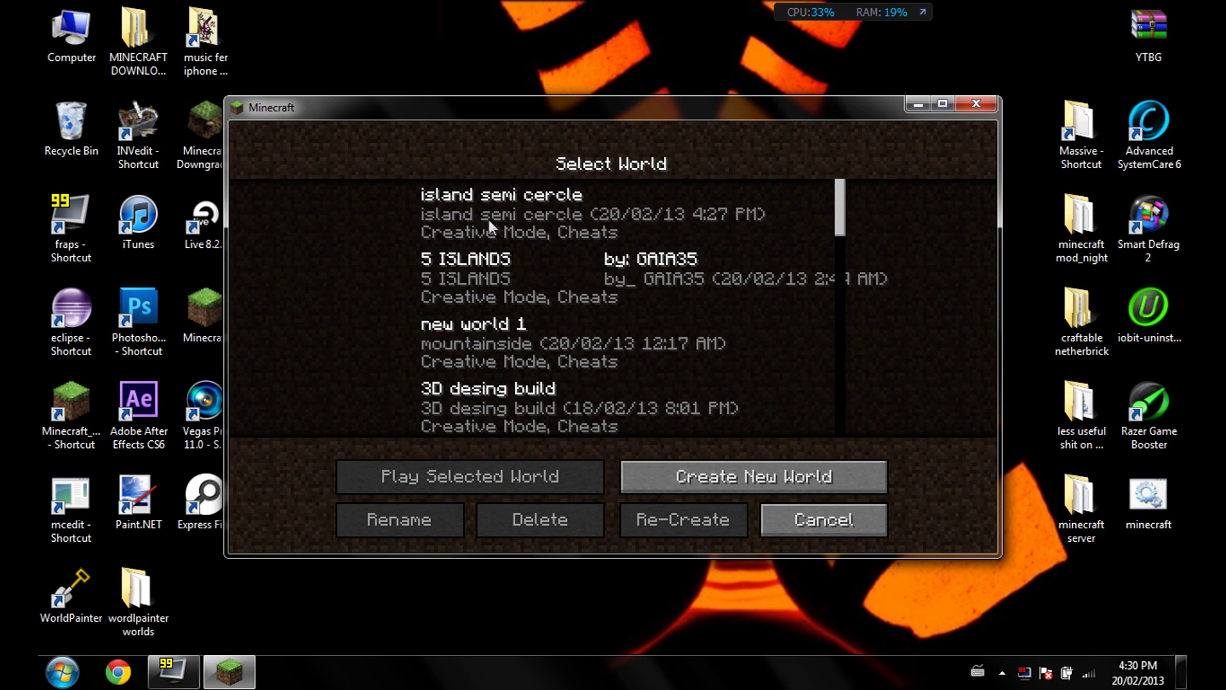
Step: Maximize the game window and load the world "island semi cercle"
{"action": "left_click", "coordinate": [943, 104]}
{"action": "left_click", "coordinate": [508, 116]}
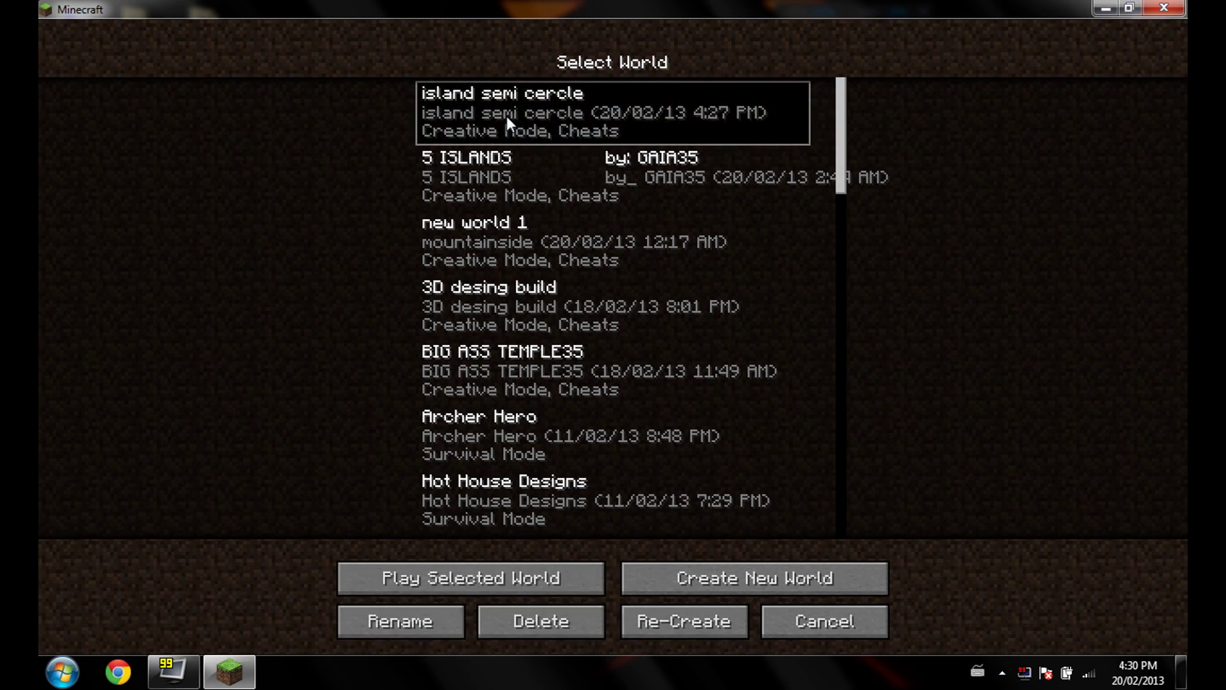
{"action": "left_click", "coordinate": [507, 122]}
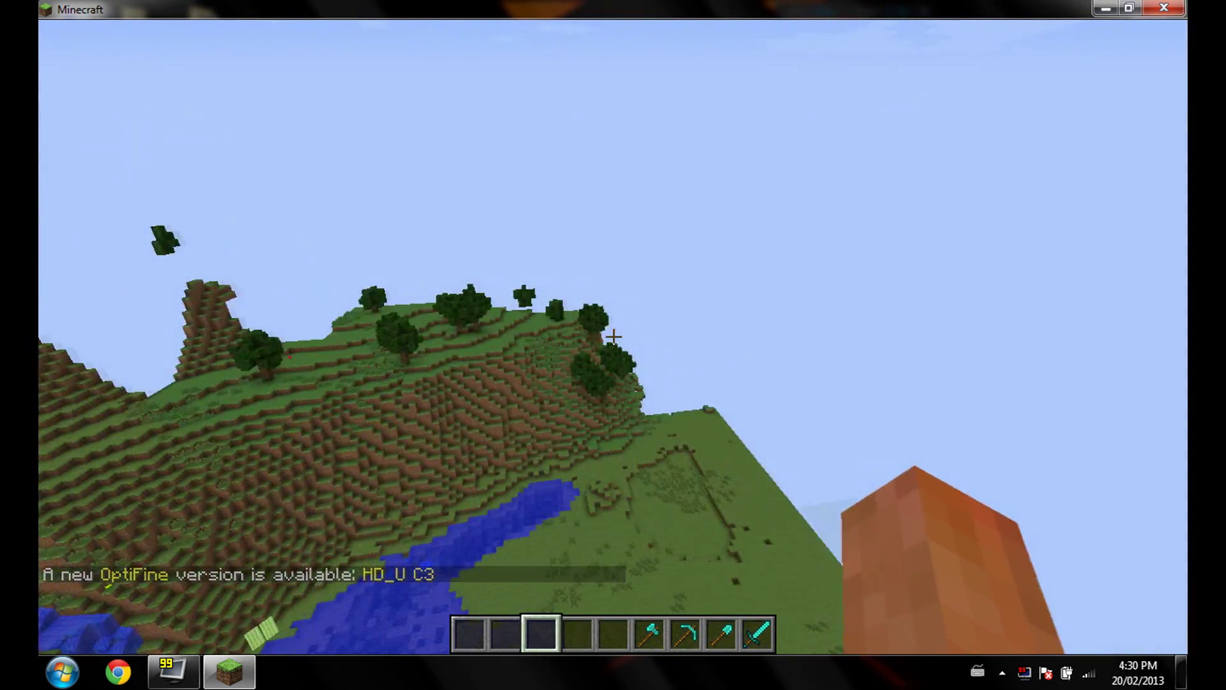
Step: Fly over the island's terraced hills, lake and beach to examine how smoothly the terrain renders
{"action": "key", "text": "w"}
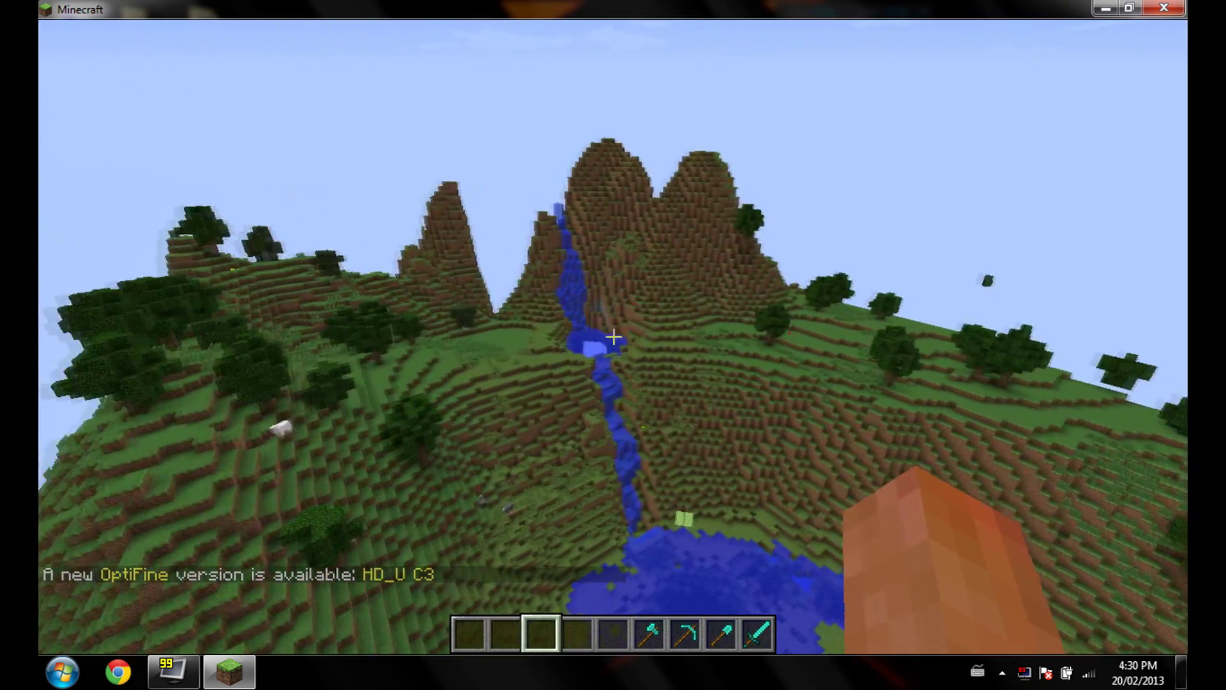
{"action": "key", "text": "w"}
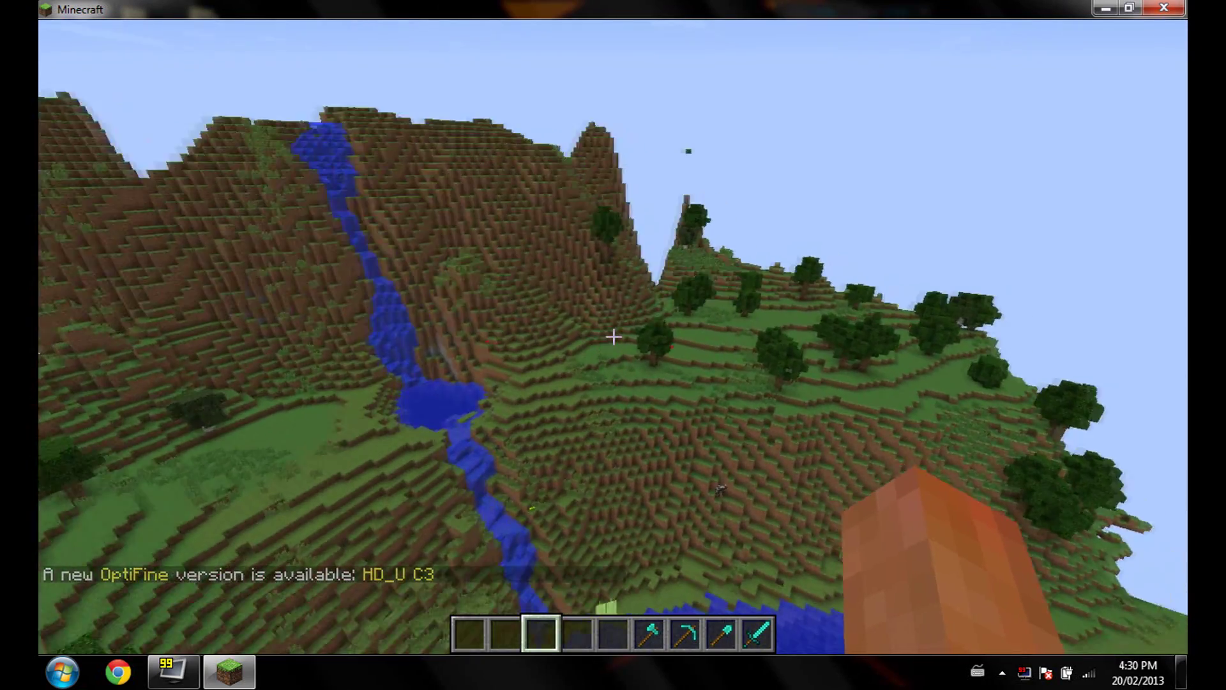
{"action": "key", "text": "w"}
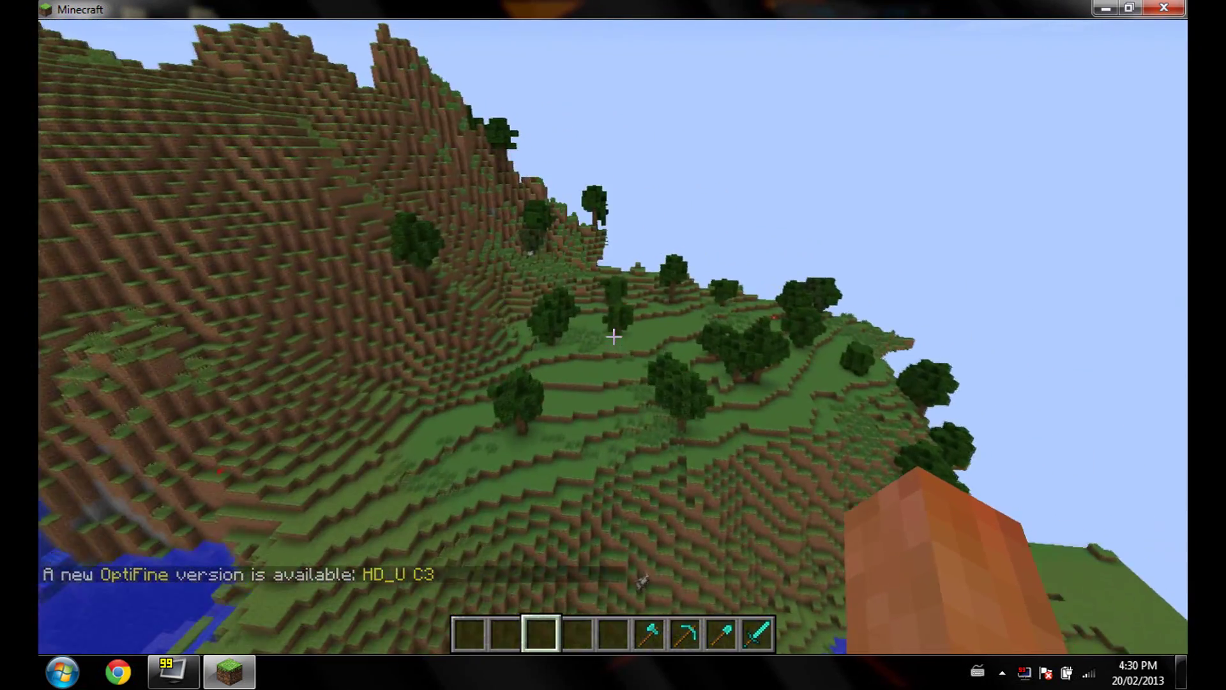
{"action": "key", "text": "w"}
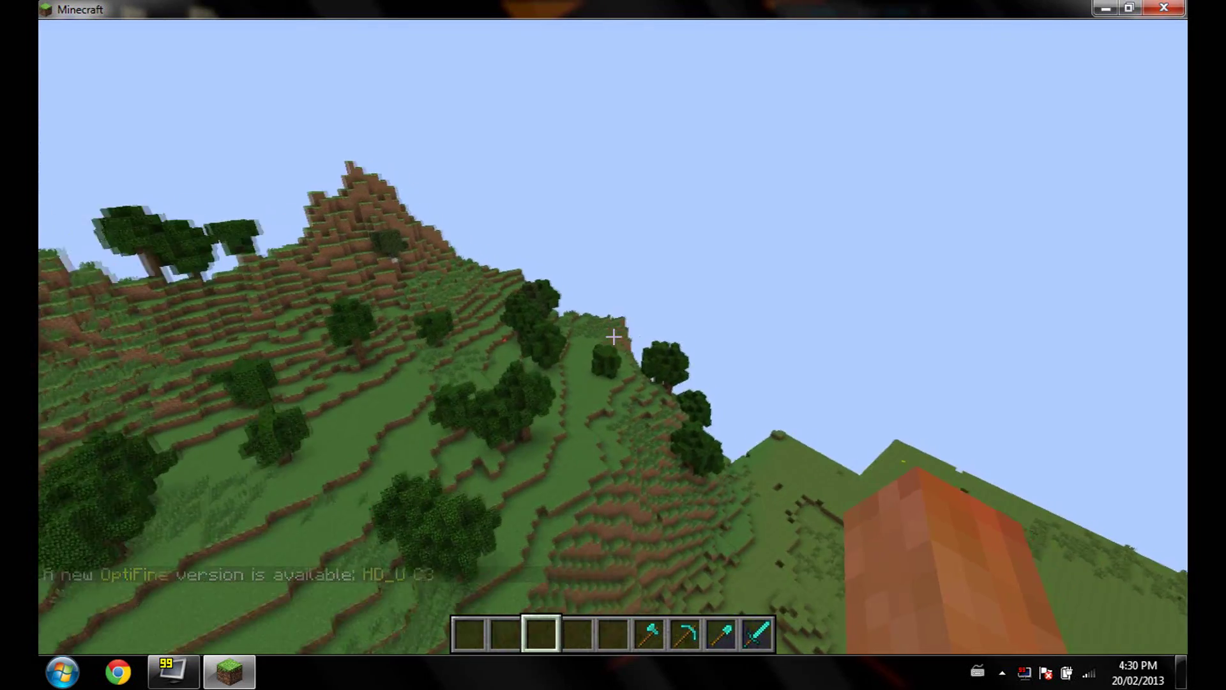
{"action": "key", "text": "w"}
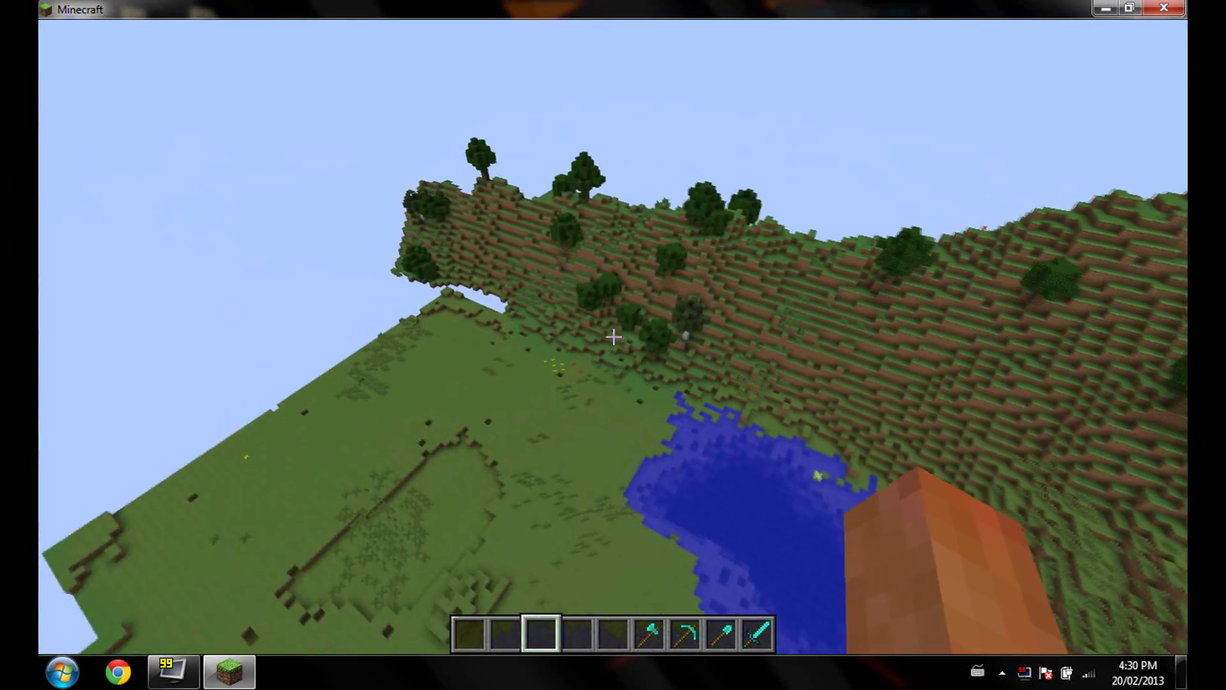
{"action": "key", "text": "w"}
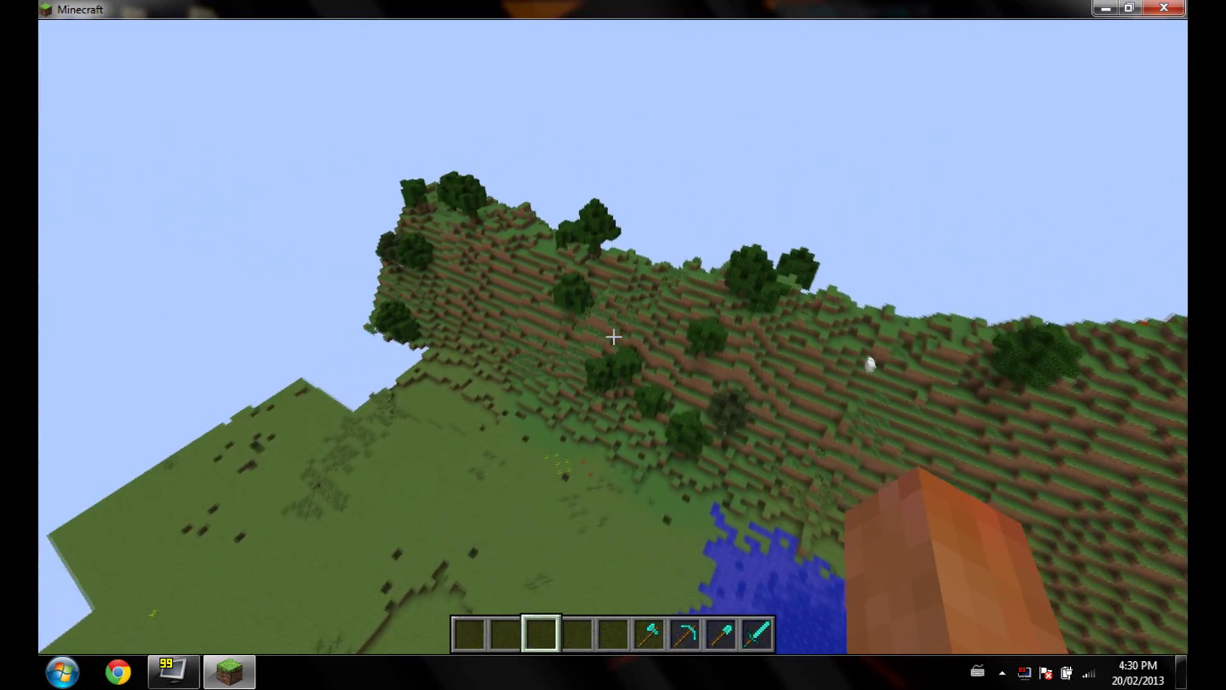
{"action": "key", "text": "space"}
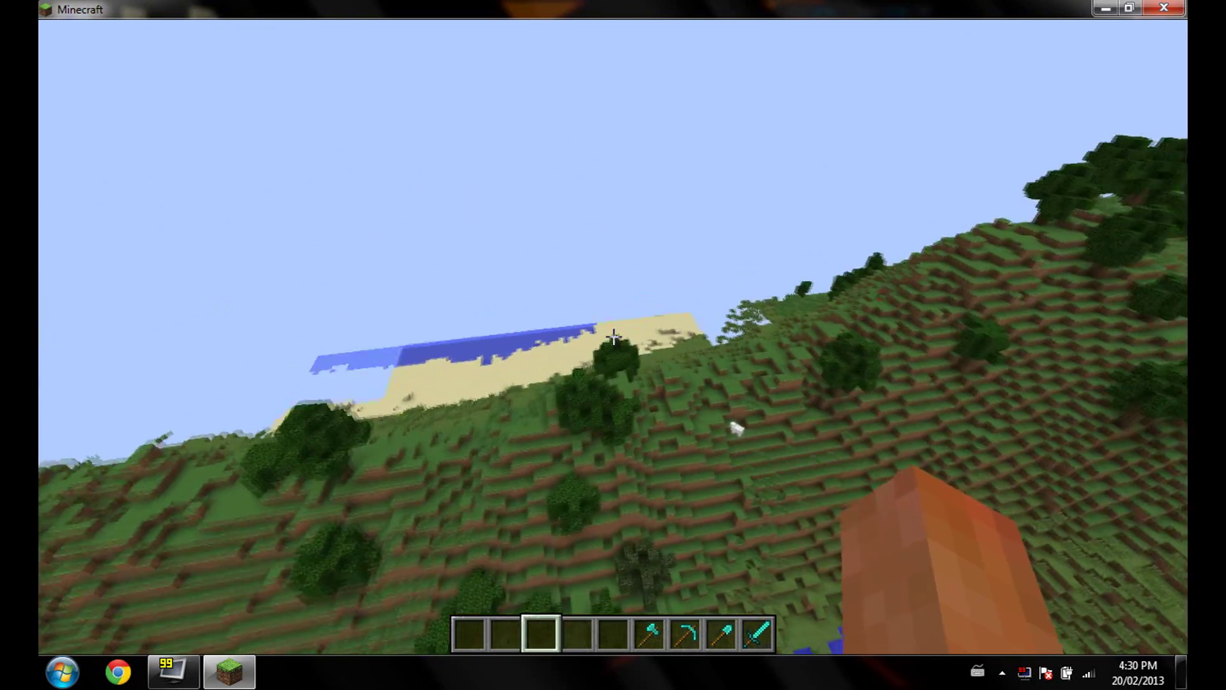
{"action": "key", "text": "w"}
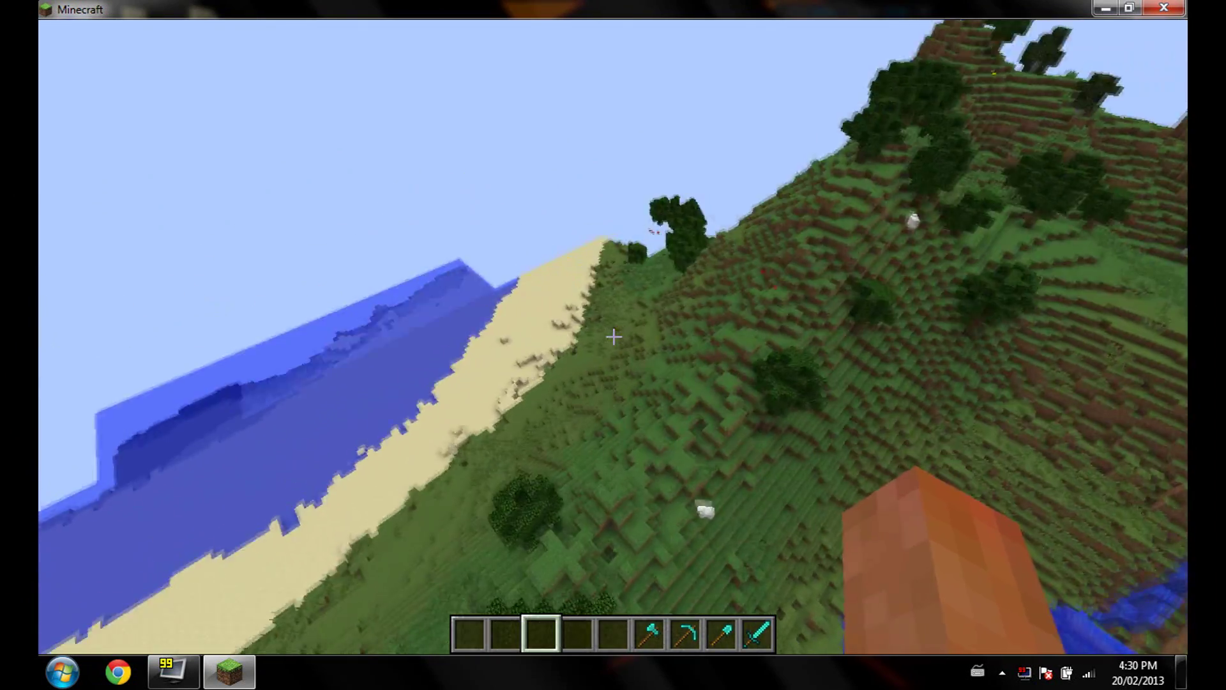
{"action": "key", "text": "w"}
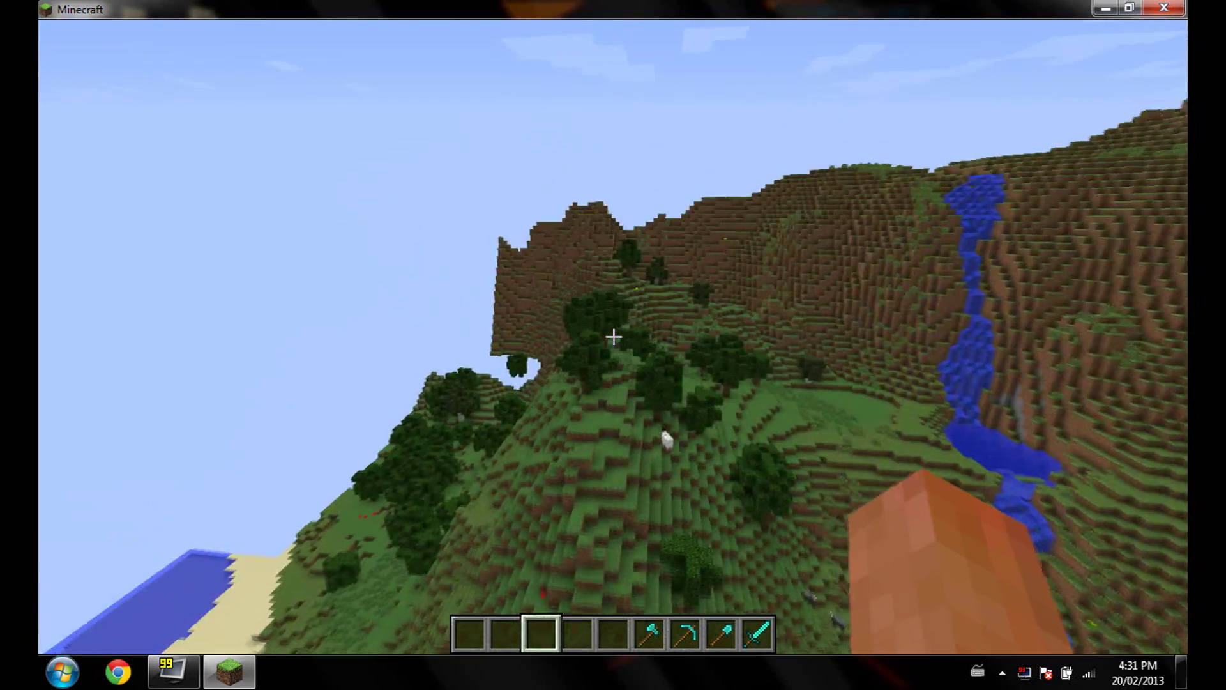
Step: Fly toward the steep mountainside beyond the trees and examine how its distant terrain loads
{"action": "key", "text": "w"}
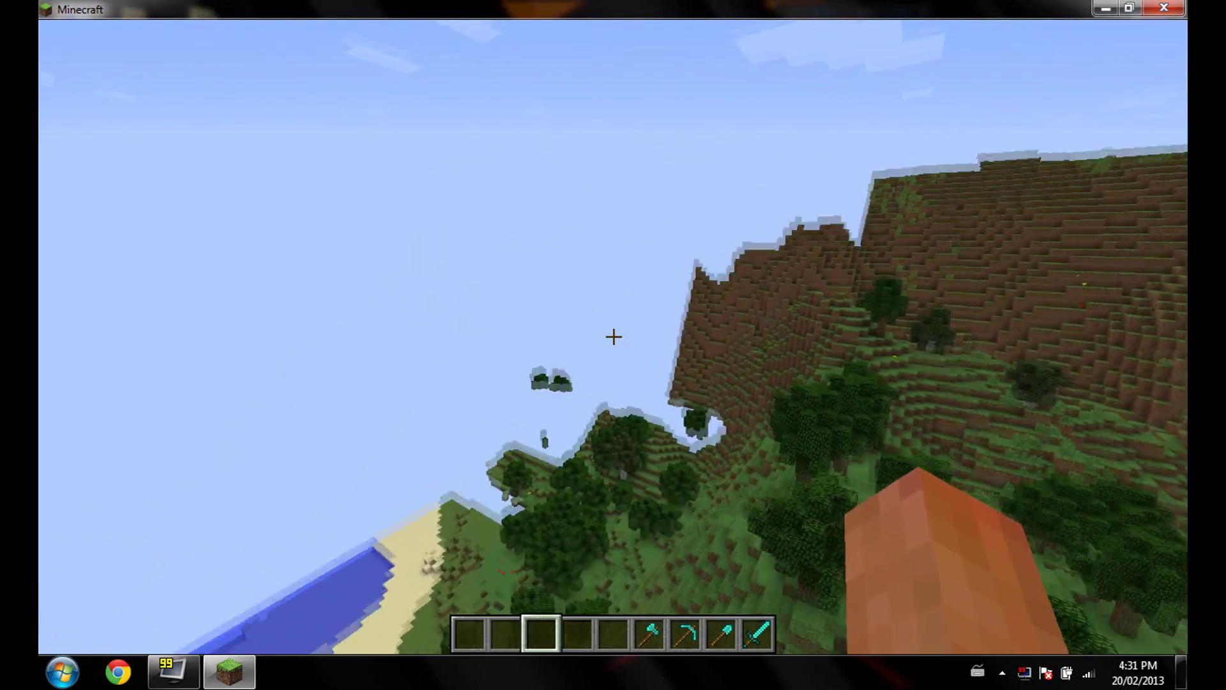
{"action": "key", "text": "w"}
{"action": "left_click", "coordinate": [614, 337]}
{"action": "left_click", "coordinate": [613, 337]}
{"action": "left_click", "coordinate": [613, 337]}
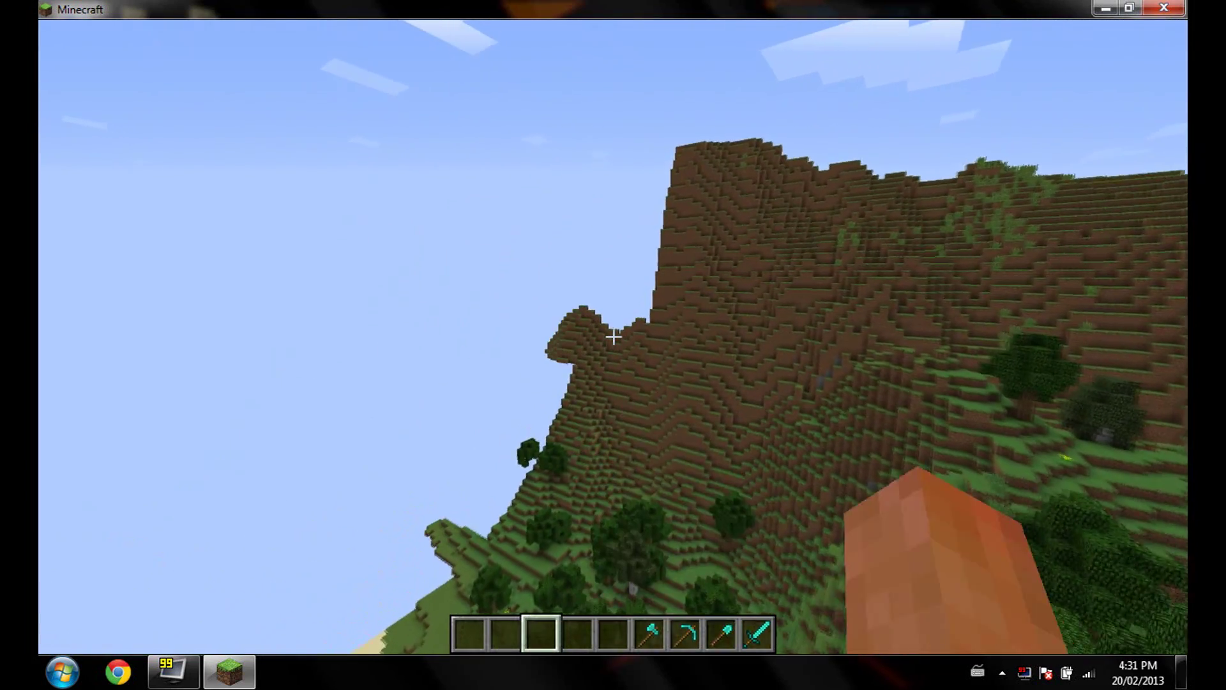
{"action": "key", "text": "w"}
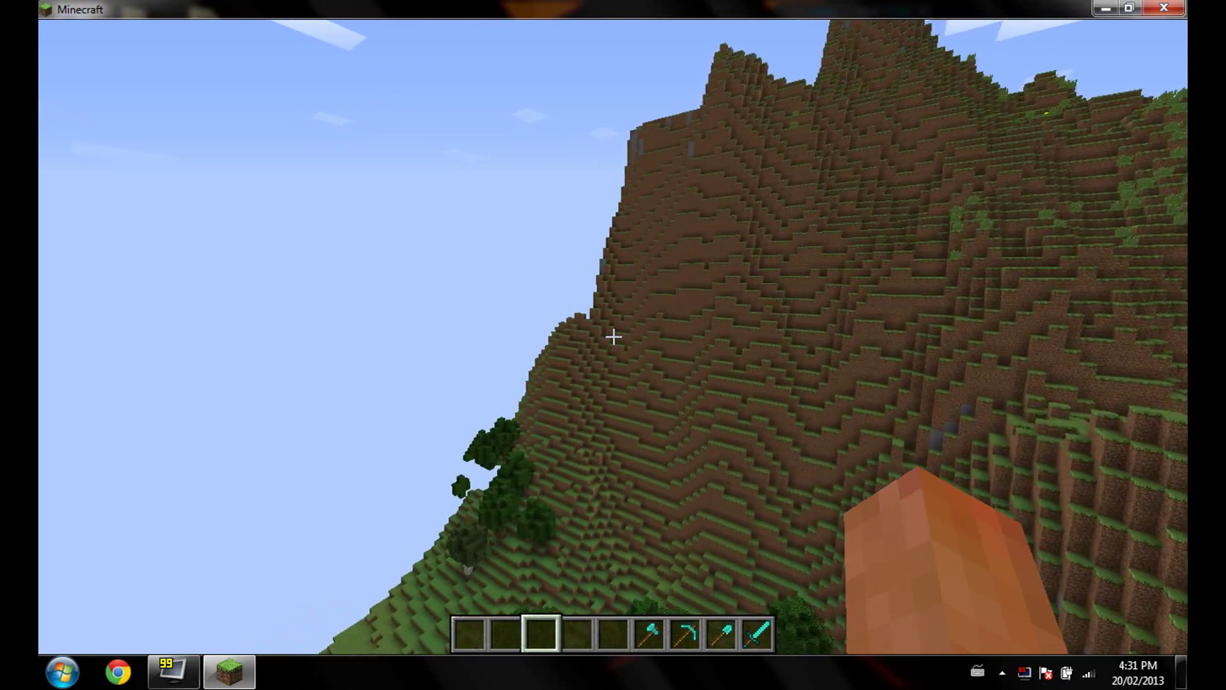
{"action": "key", "text": "w"}
{"action": "left_click", "coordinate": [613, 336]}
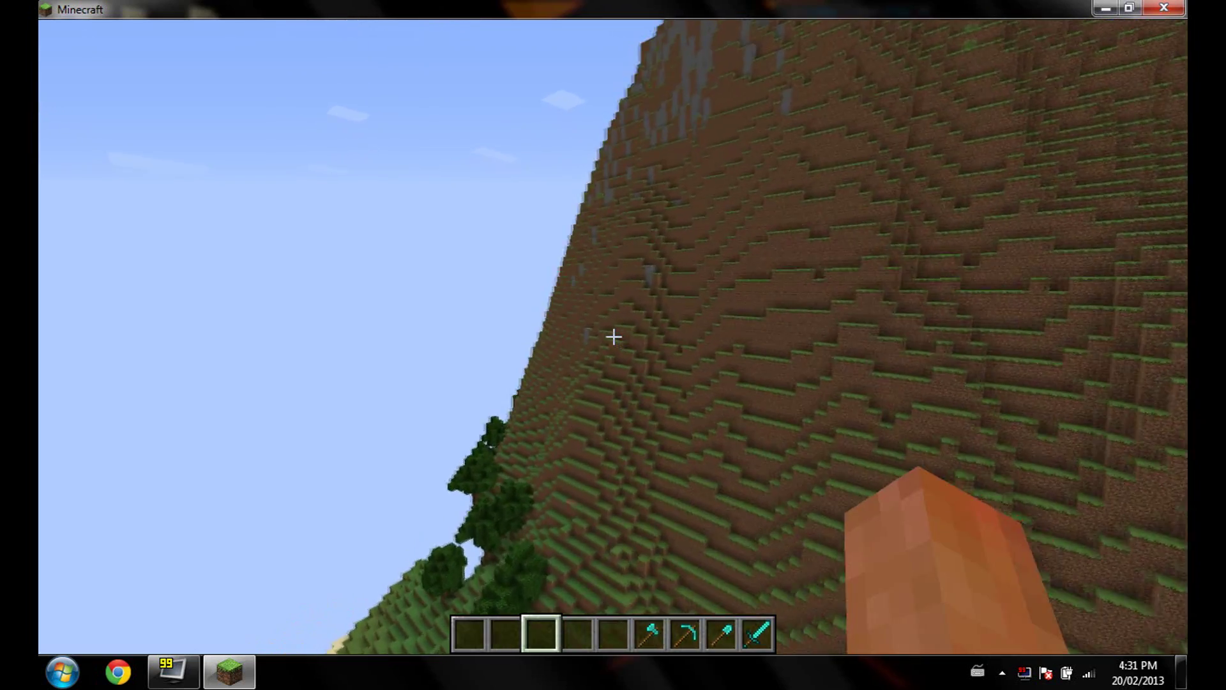
Step: Fly past the tall stone-streaked mountain to the grassy plateau with the pond and inspect the rendering there
{"action": "key", "text": "s"}
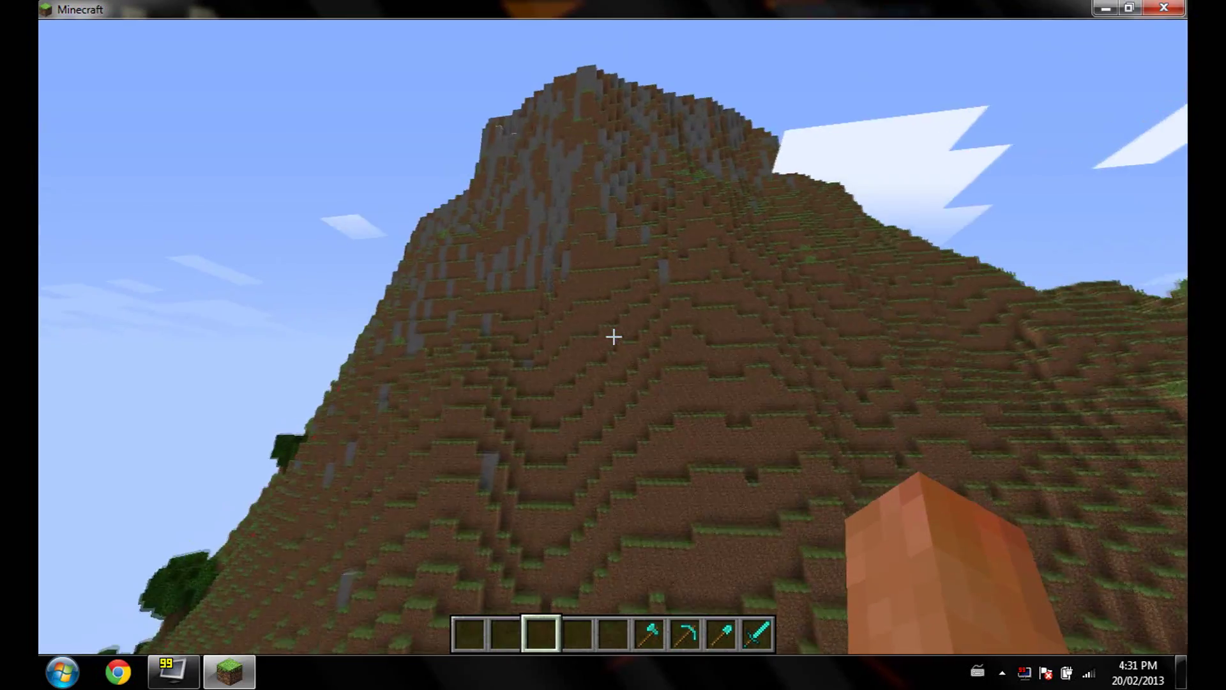
{"action": "key", "text": "w"}
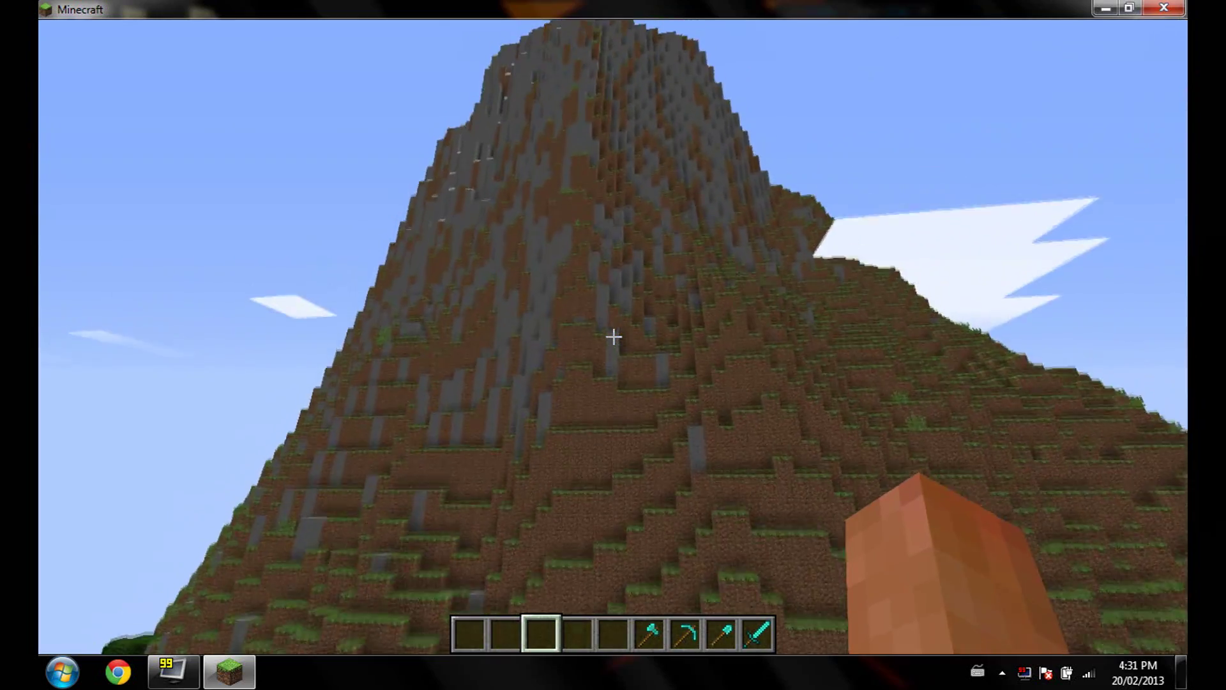
{"action": "key", "text": "w"}
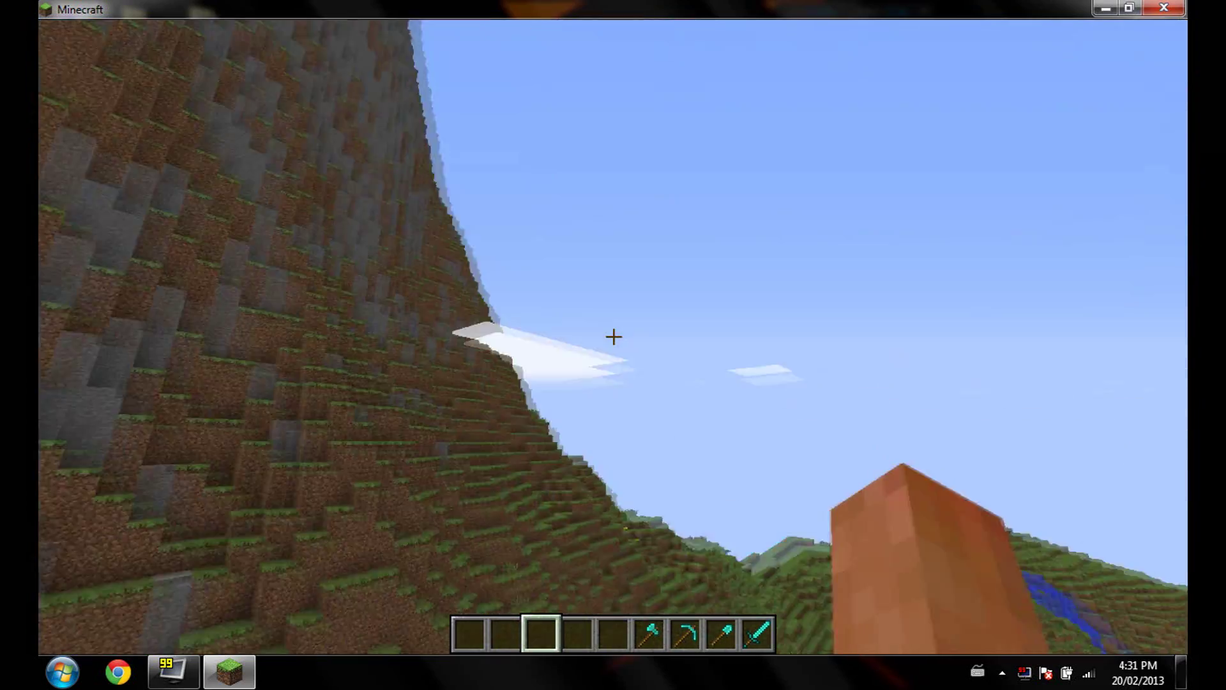
{"action": "key", "text": "w"}
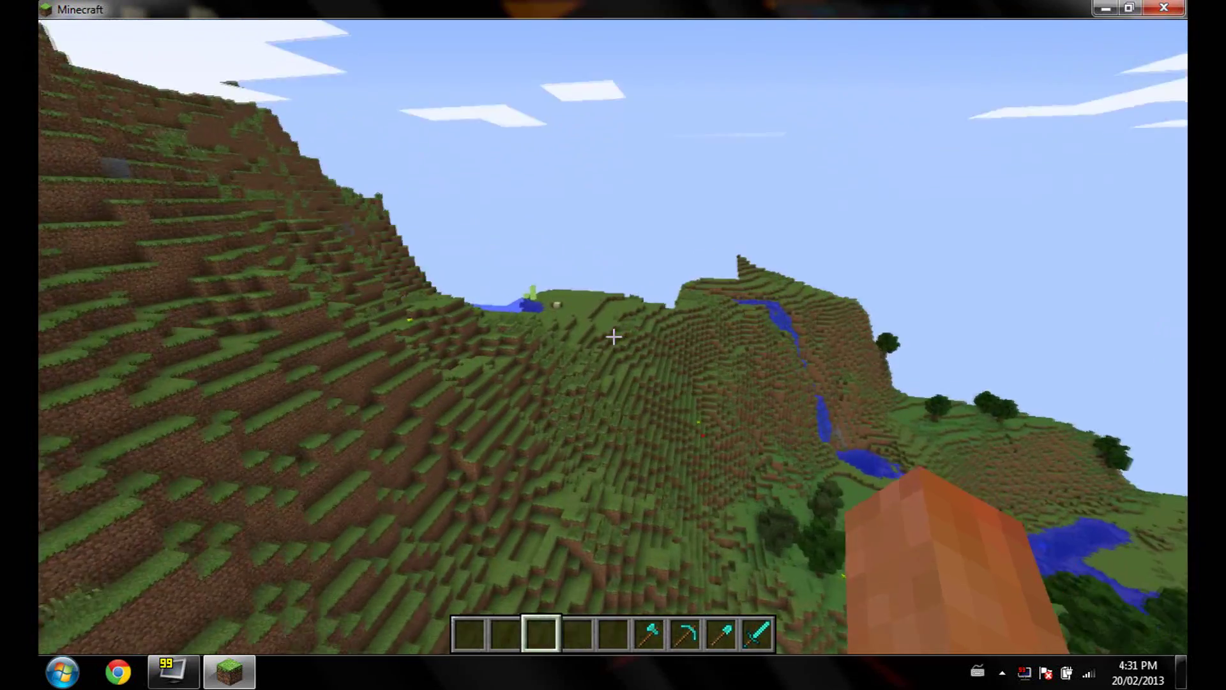
{"action": "key", "text": "w"}
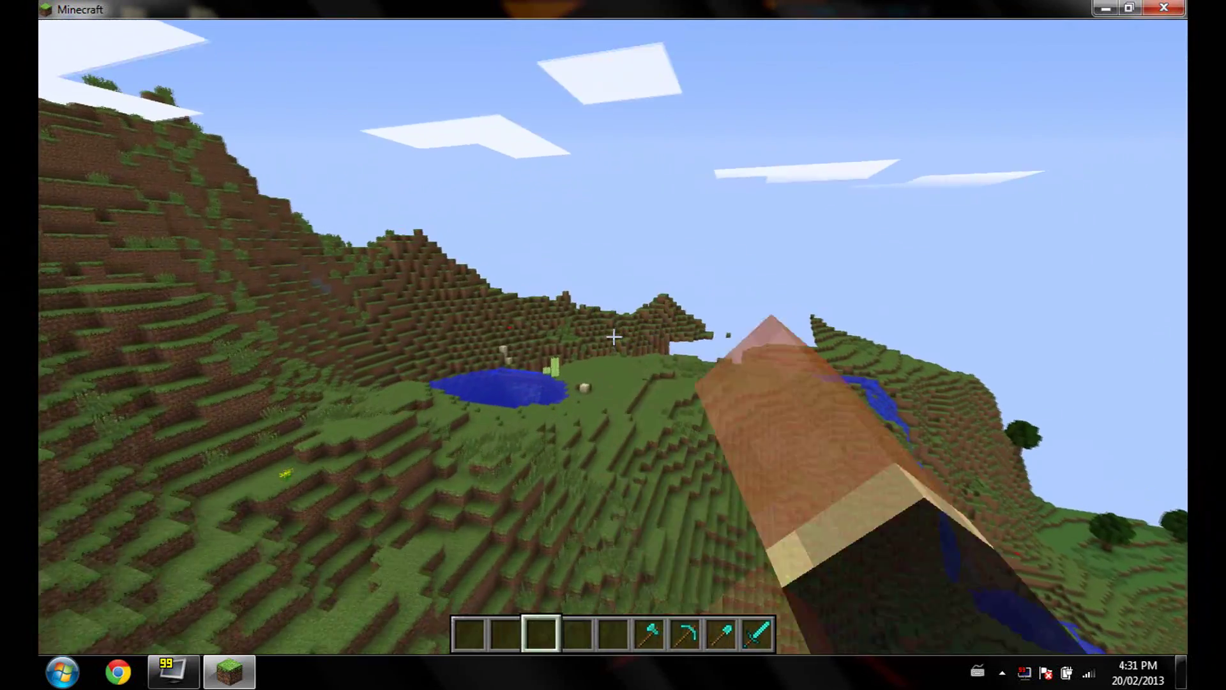
{"action": "key", "text": "w"}
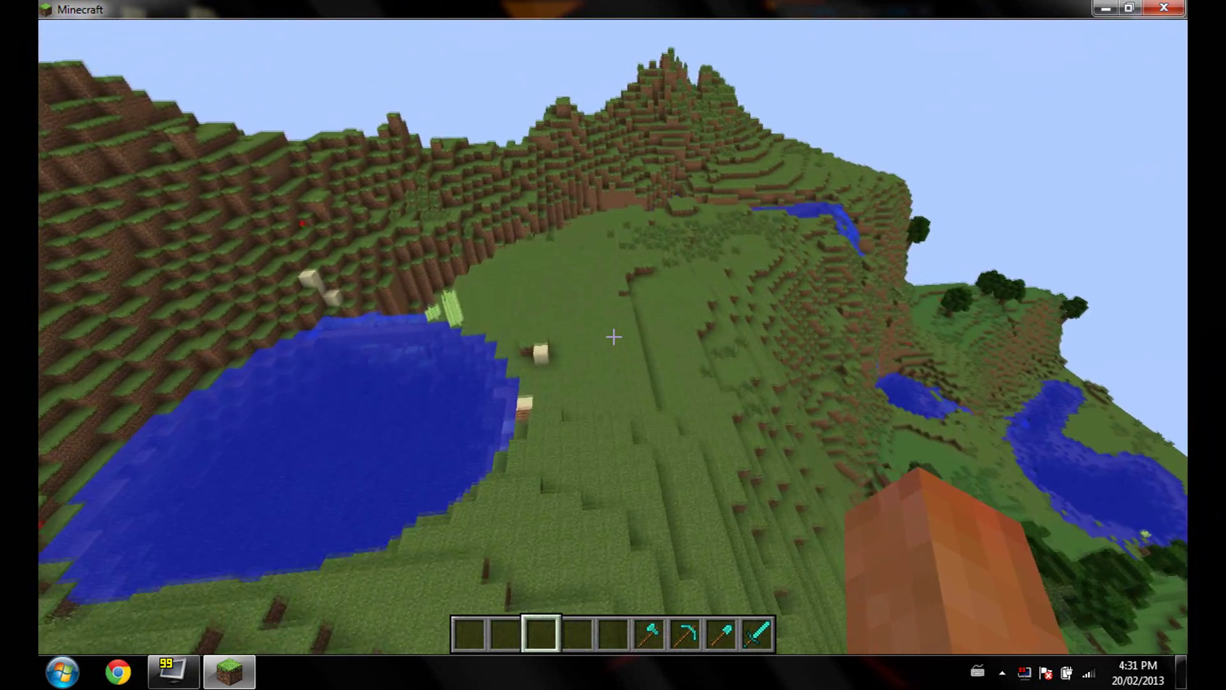
{"action": "key", "text": "w"}
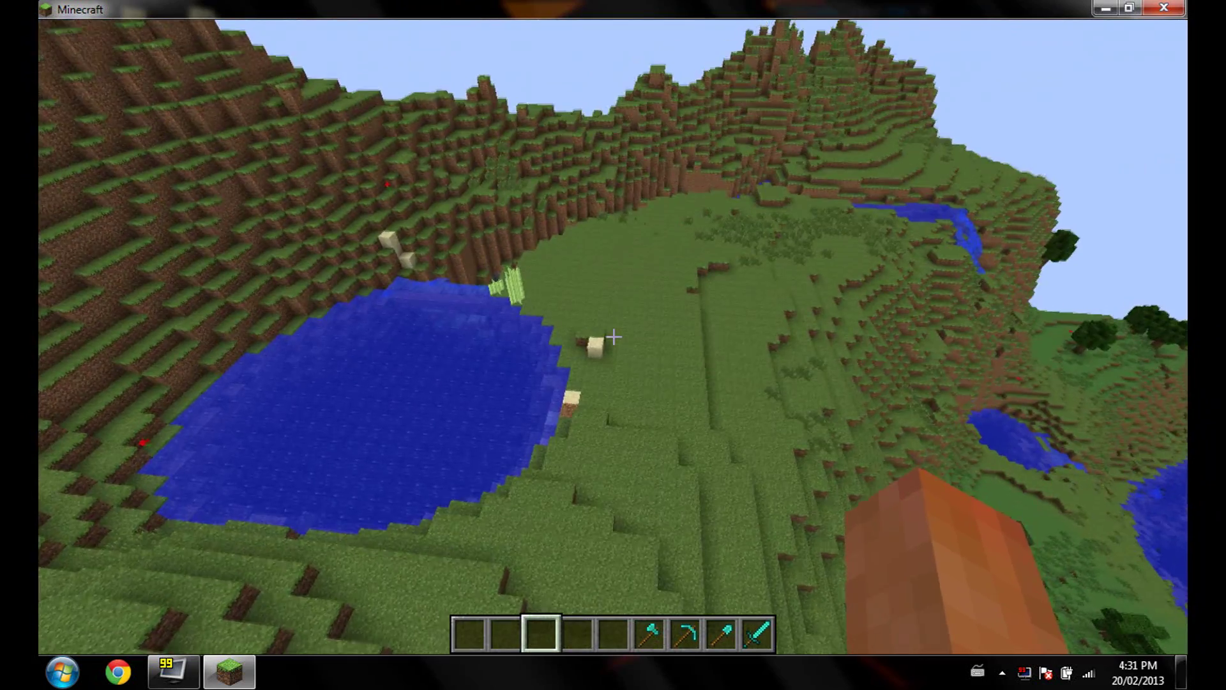